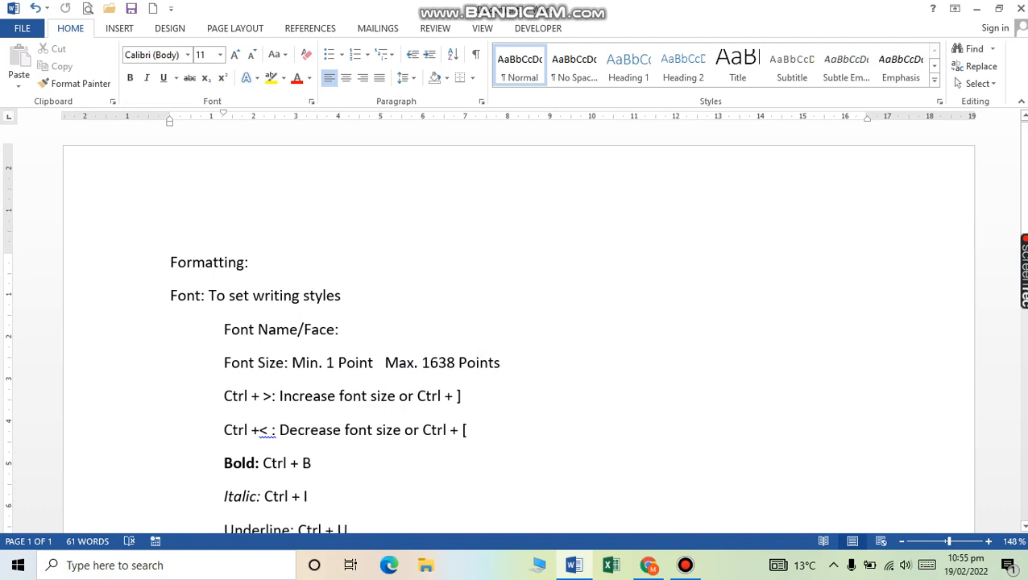
Step: Start a new document, generate sample paragraphs with =rand(), and select the first paragraph
click(170, 295)
key(ctrl+z)
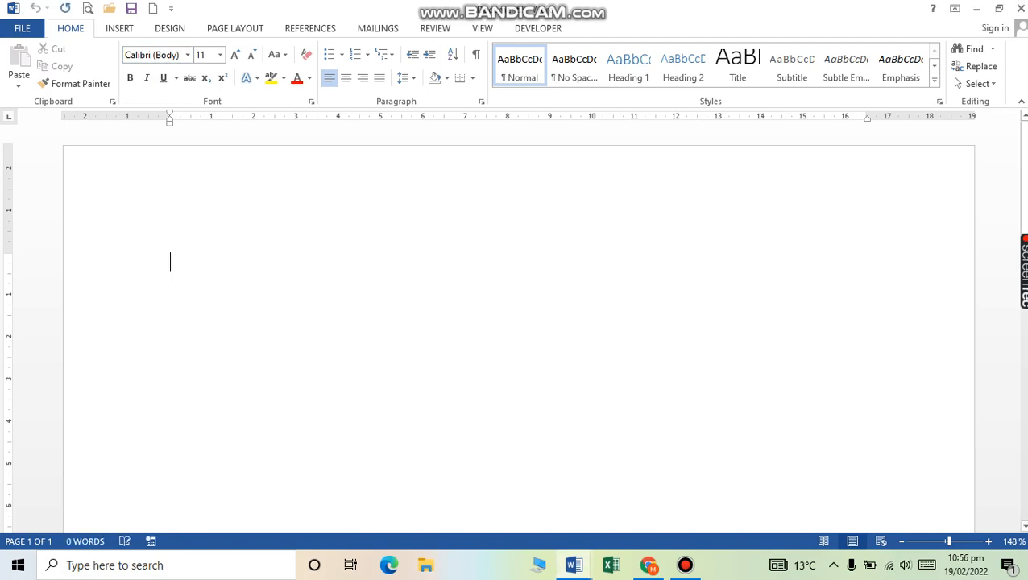
text(=ran)
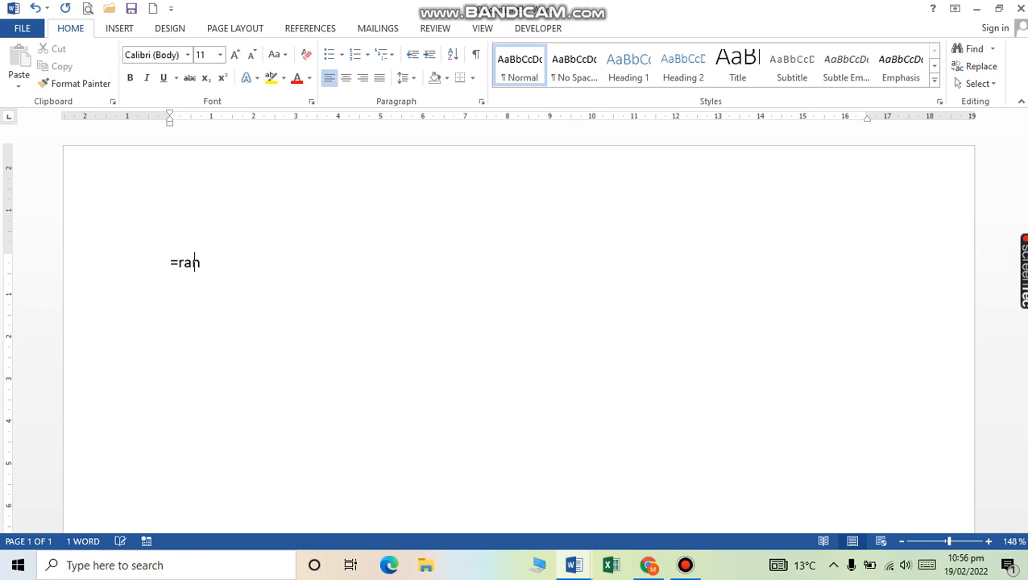
text(d())
key(Return)
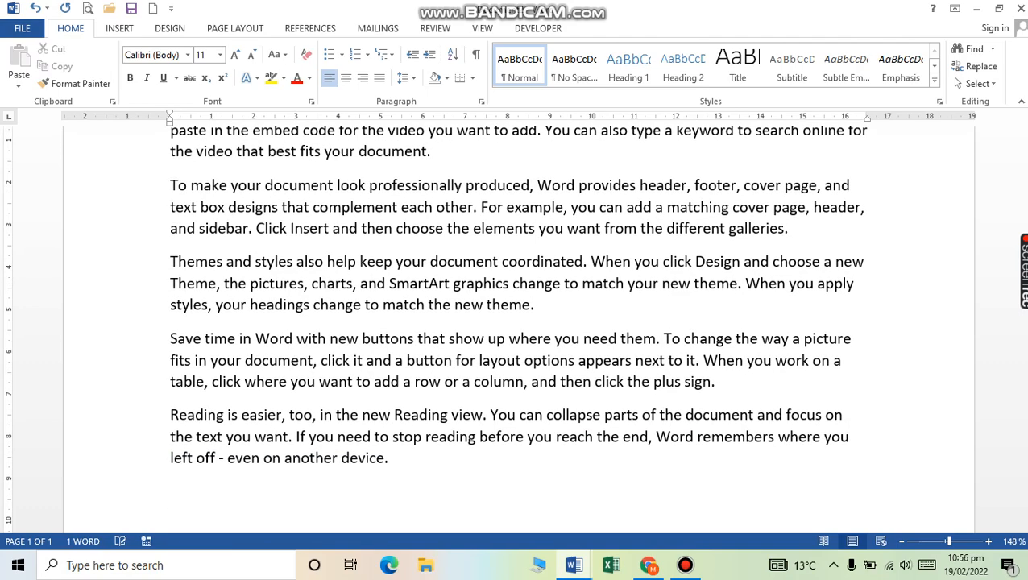
scroll(515, 331, up, 3)
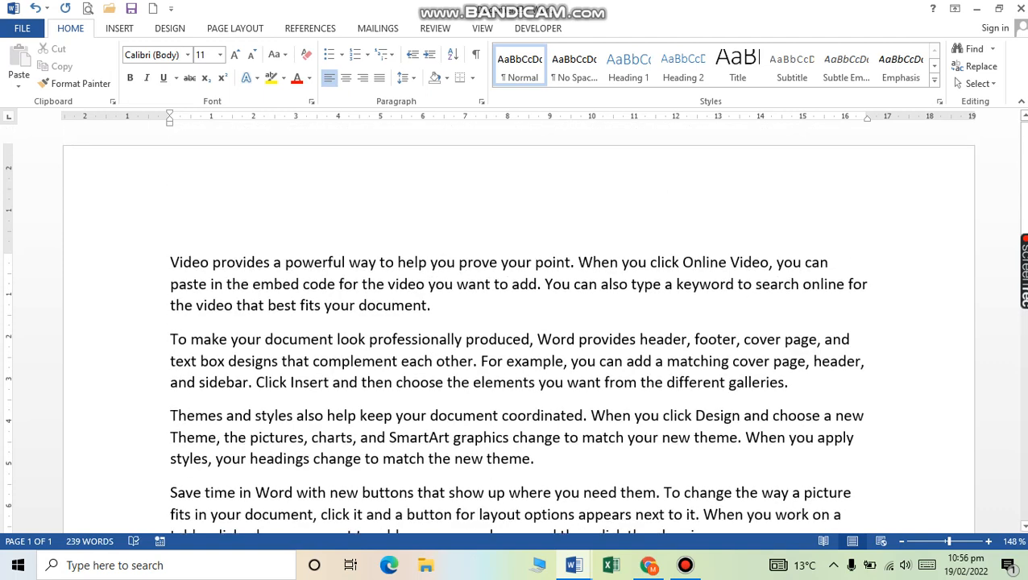
double_click(153, 284)
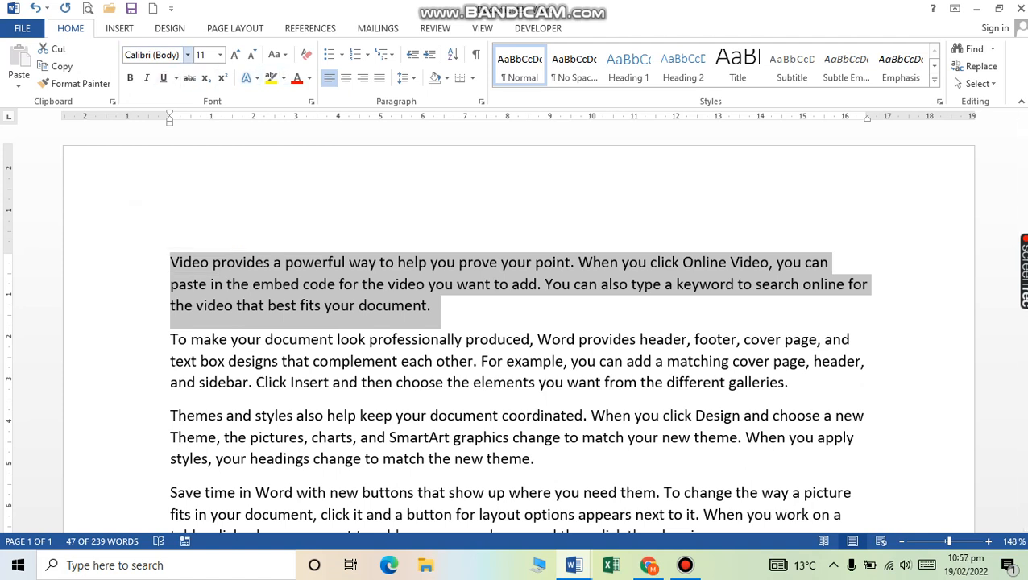
Step: Preview fonts down the list and apply Bahnschrift Light Condensed to the video paragraph
click(188, 55)
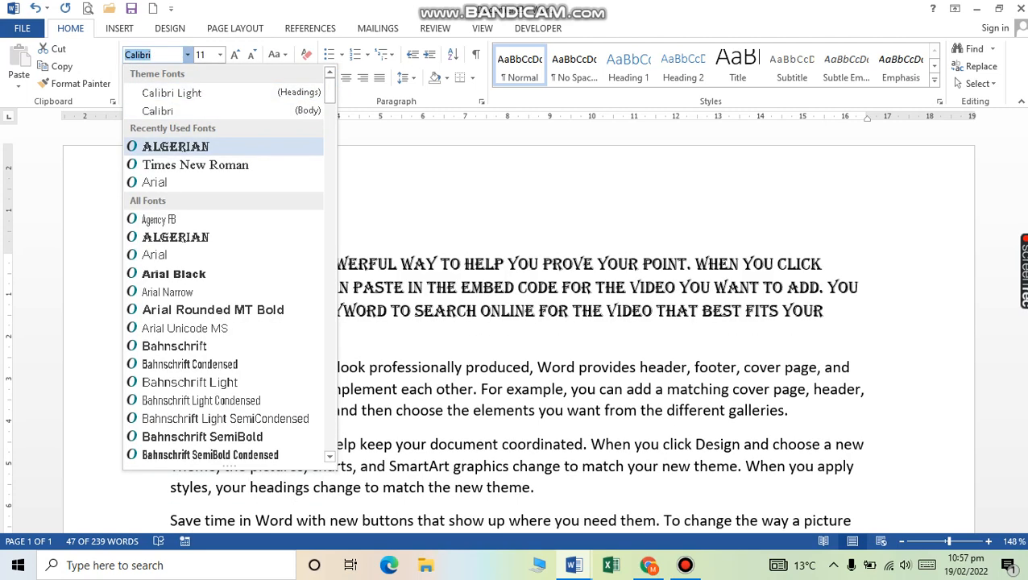
key(Down)
key(Down)
key(Down)
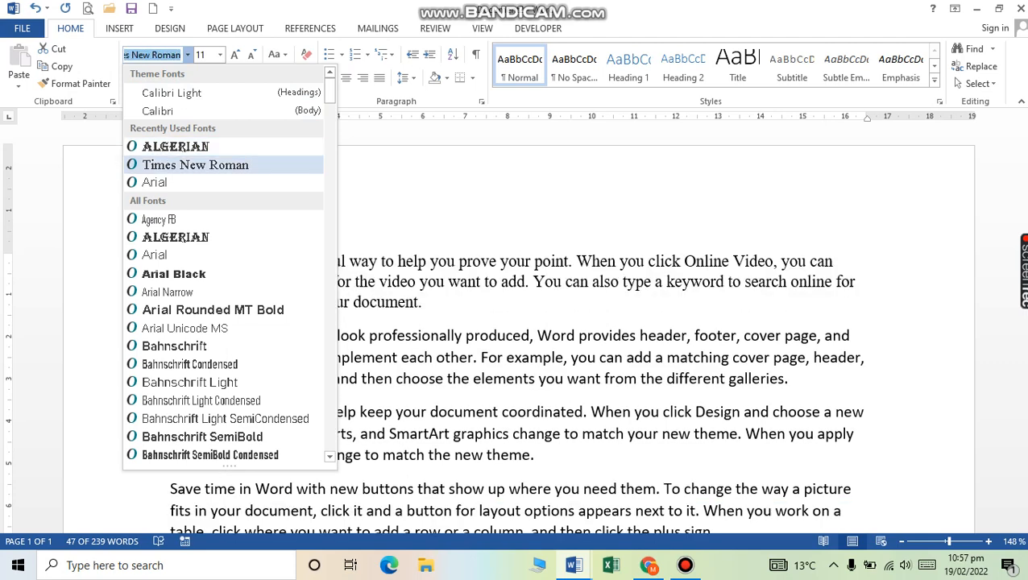
key(Down)
key(Down)
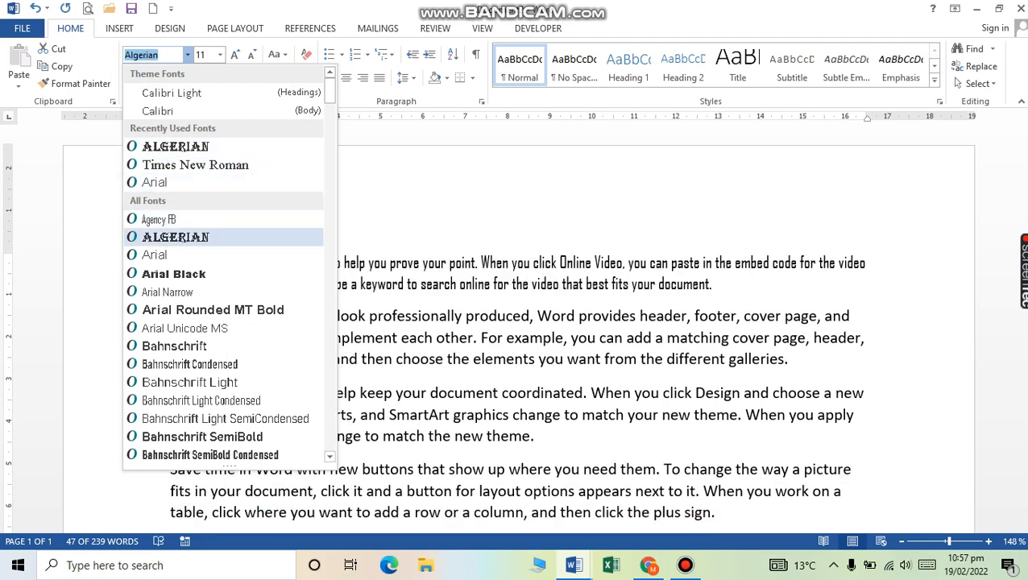
key(Down)
key(Down)
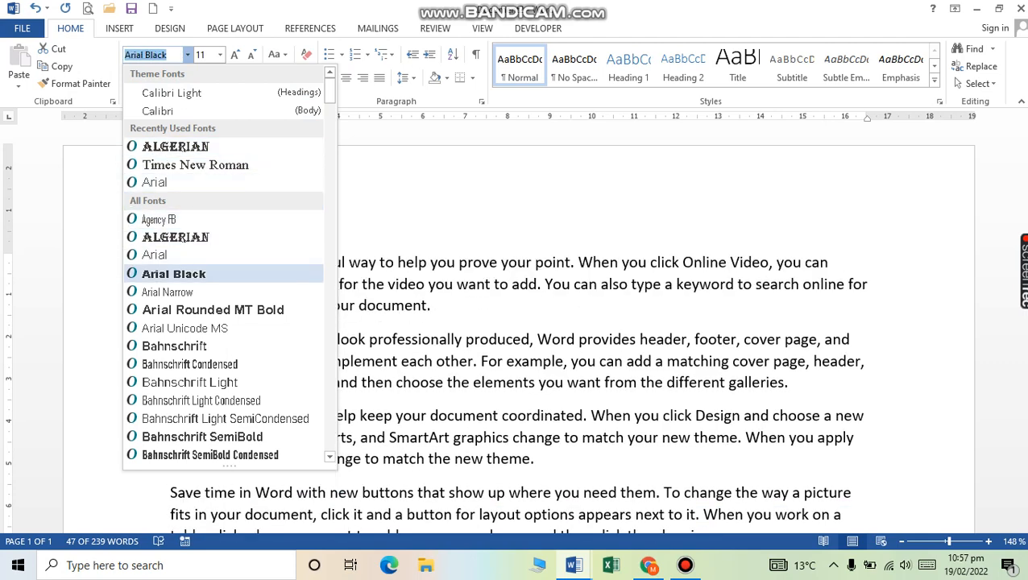
key(Down)
key(Down)
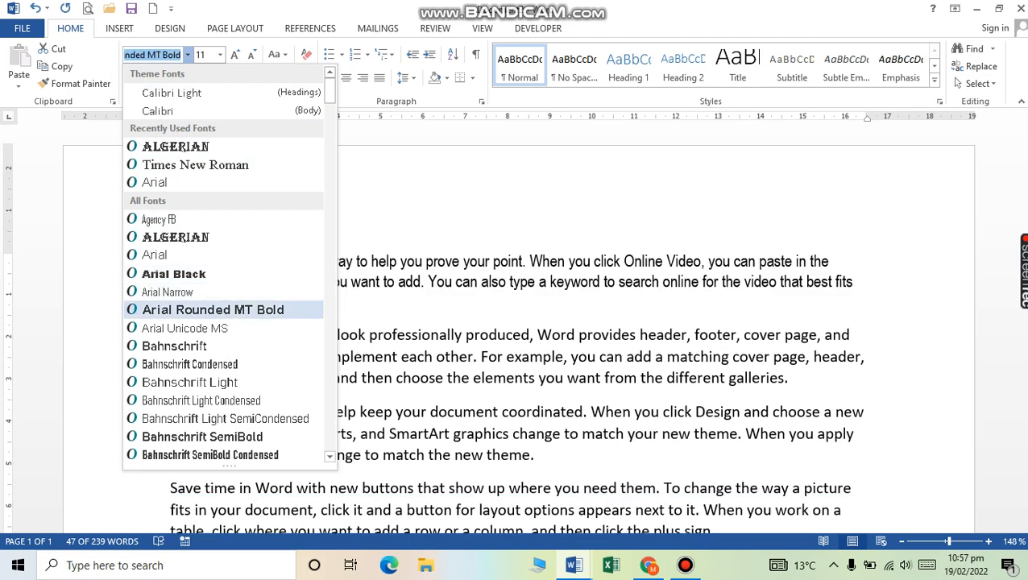
key(Down)
key(Down)
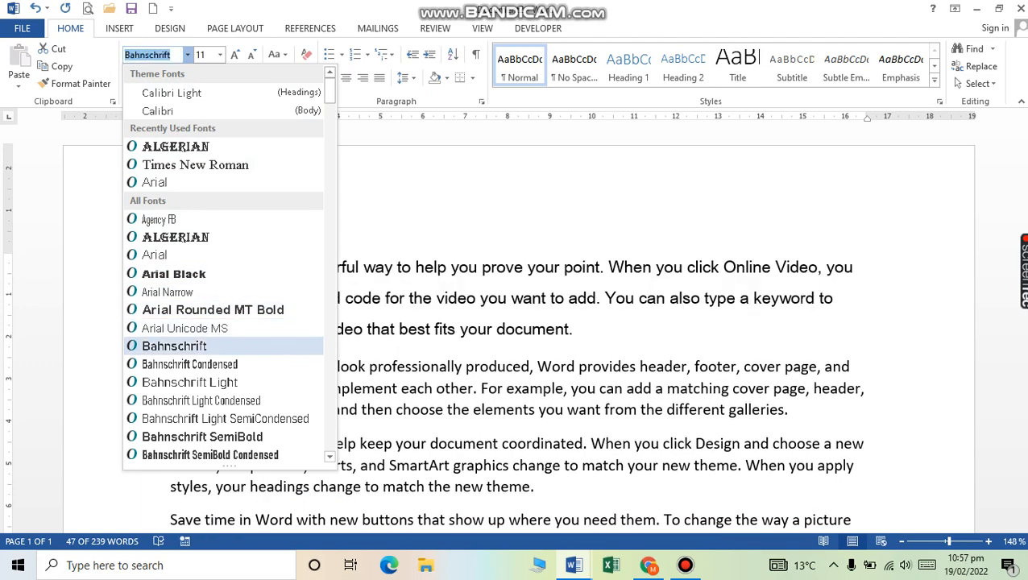
key(Down)
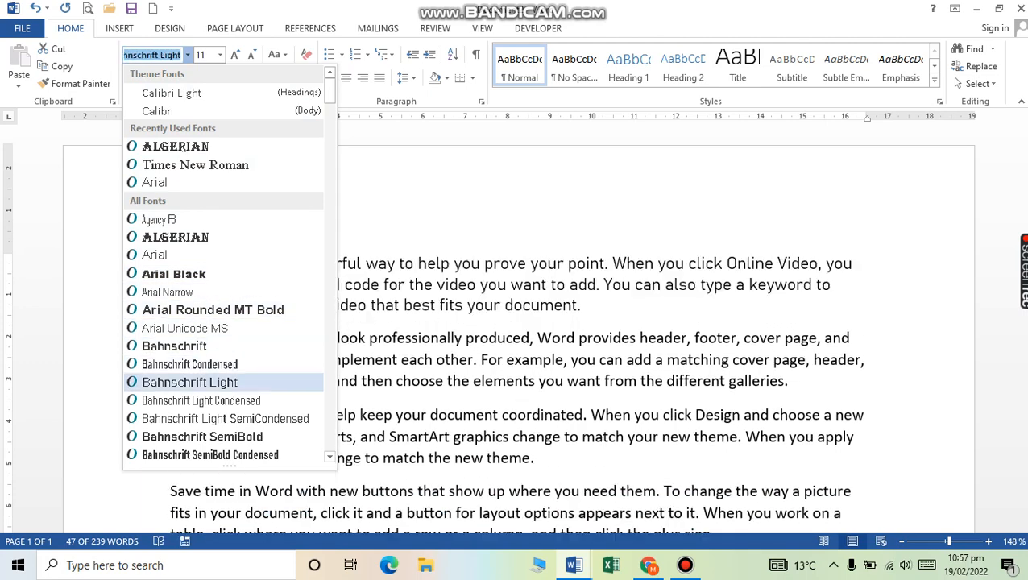
key(Down)
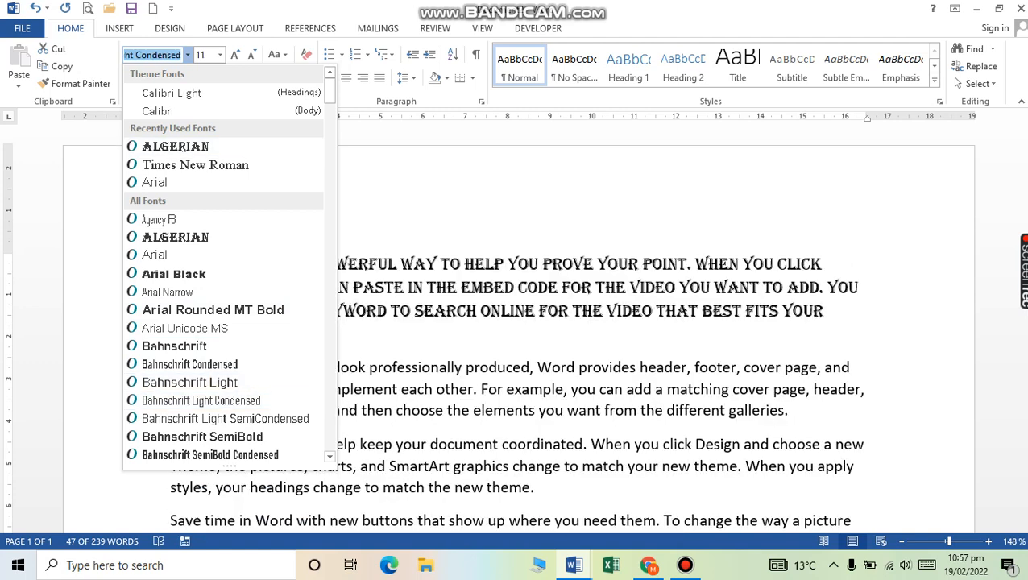
key(Up)
key(Up)
key(Down)
key(Down)
key(Return)
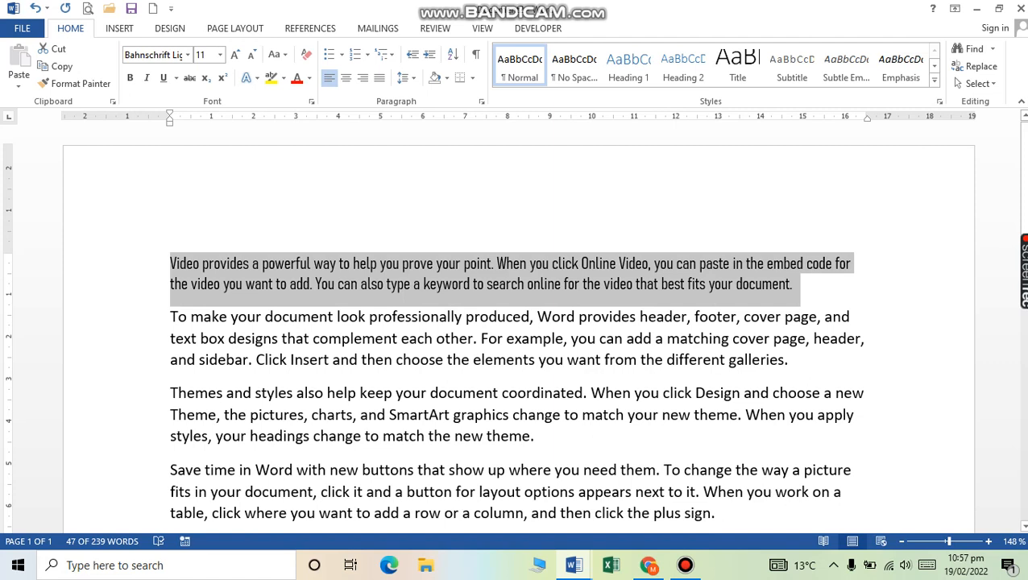
click(153, 393)
Step: Apply Arial to the Themes and styles paragraph, then switch to the Formatting notes document
double_click(153, 393)
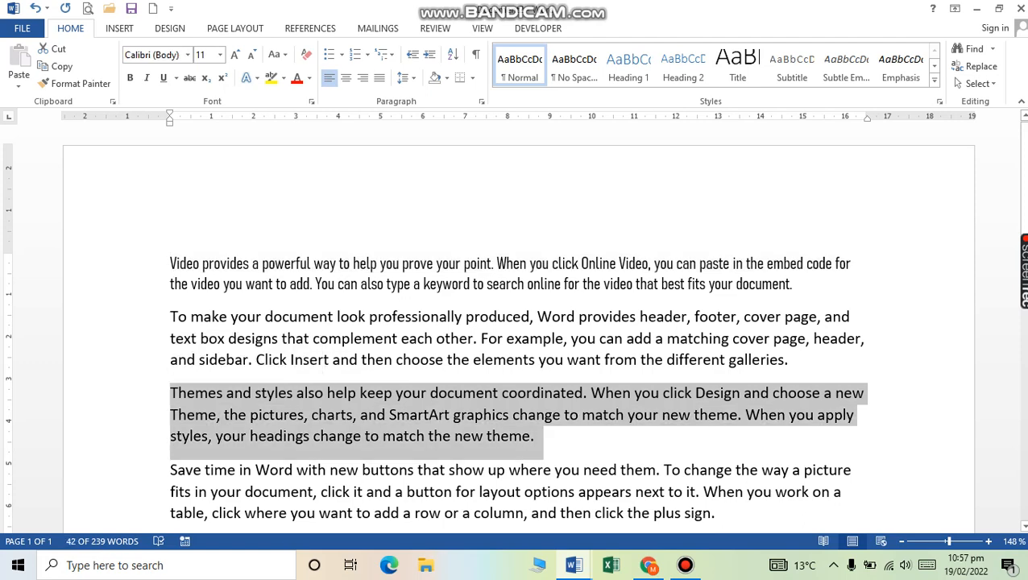
click(187, 54)
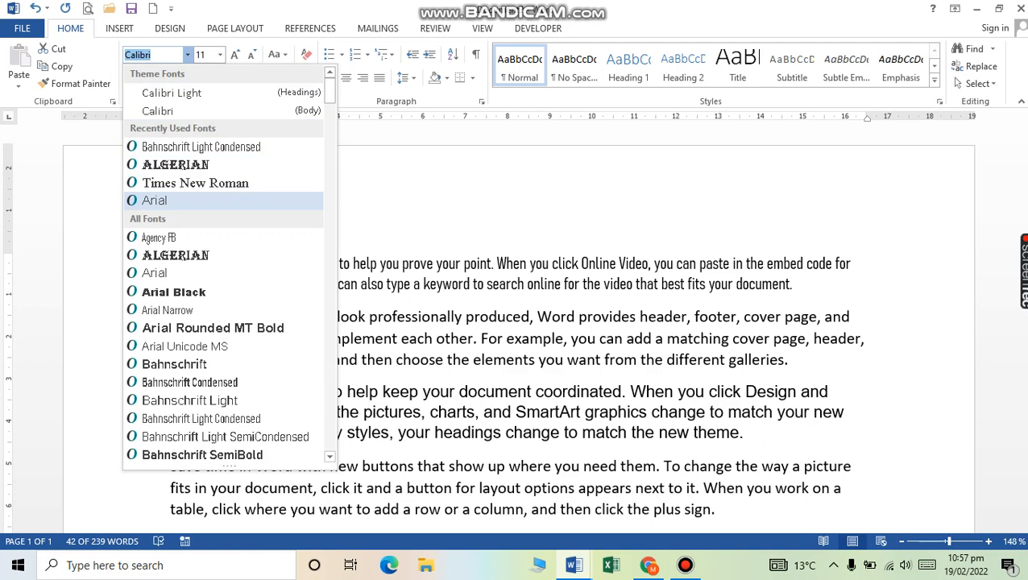
click(154, 200)
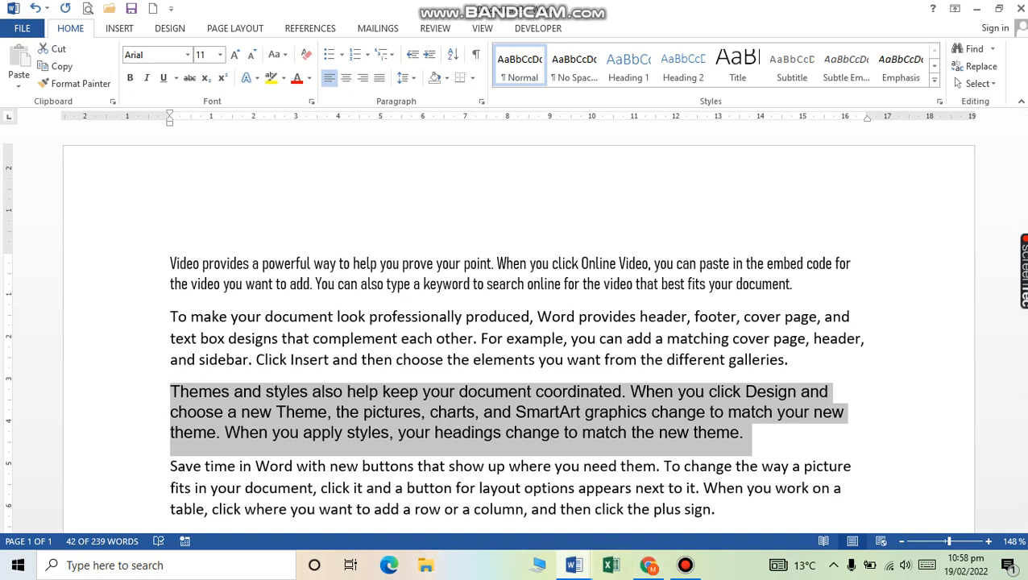
click(574, 565)
click(492, 495)
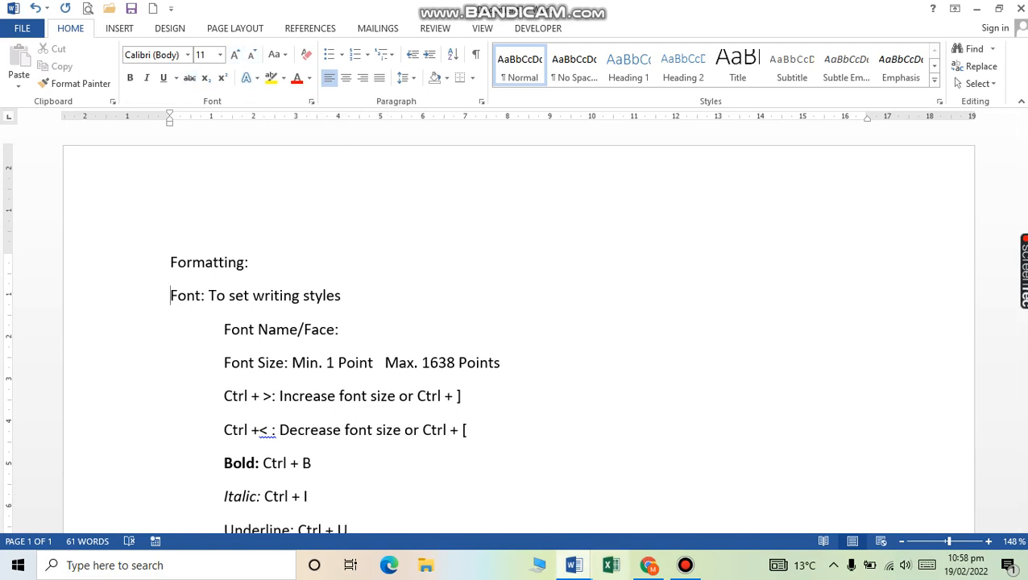
Step: Return to the sample-text document (Document2) and open the Font Size list
mouse_move(574, 565)
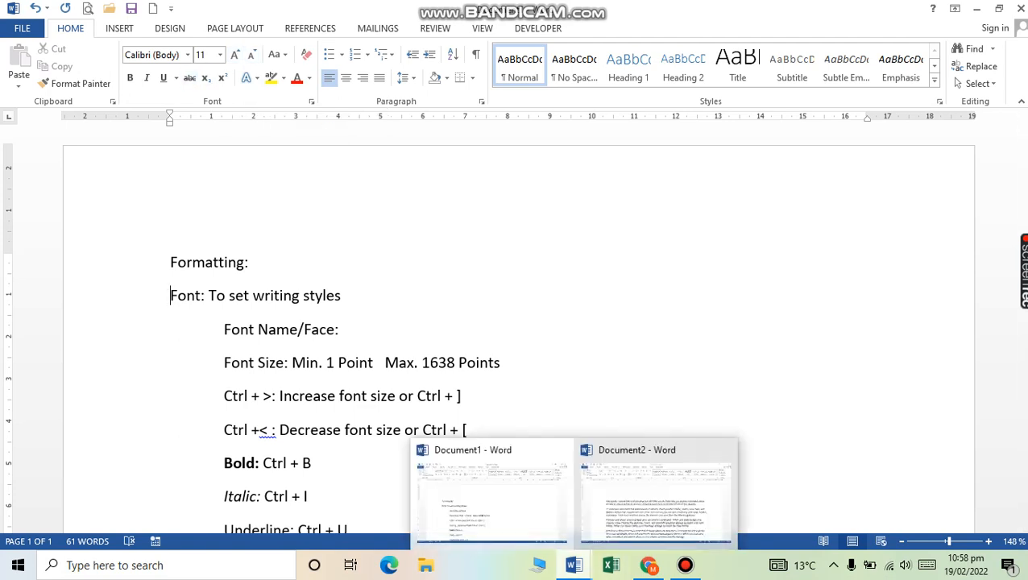
click(654, 496)
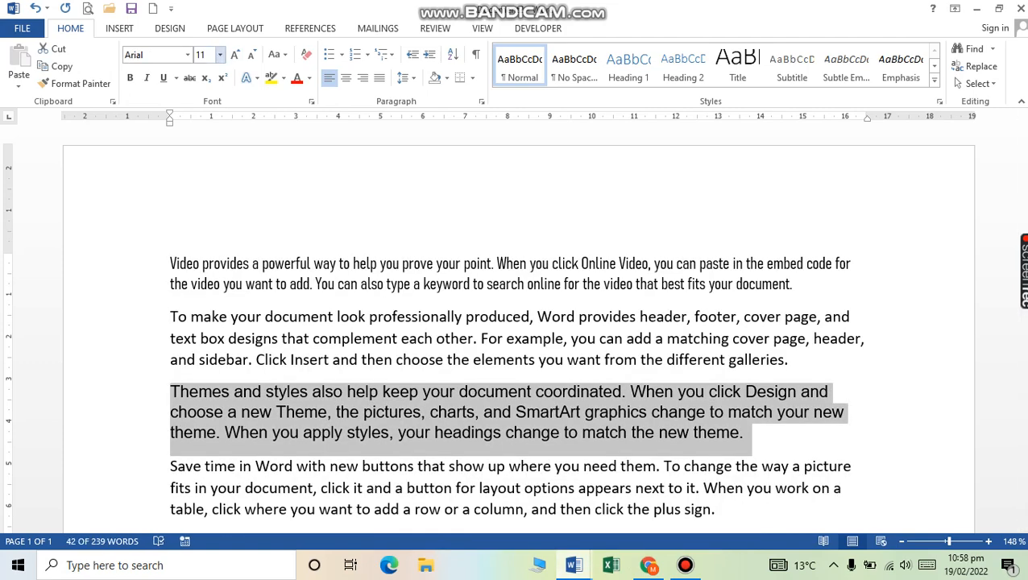
click(220, 55)
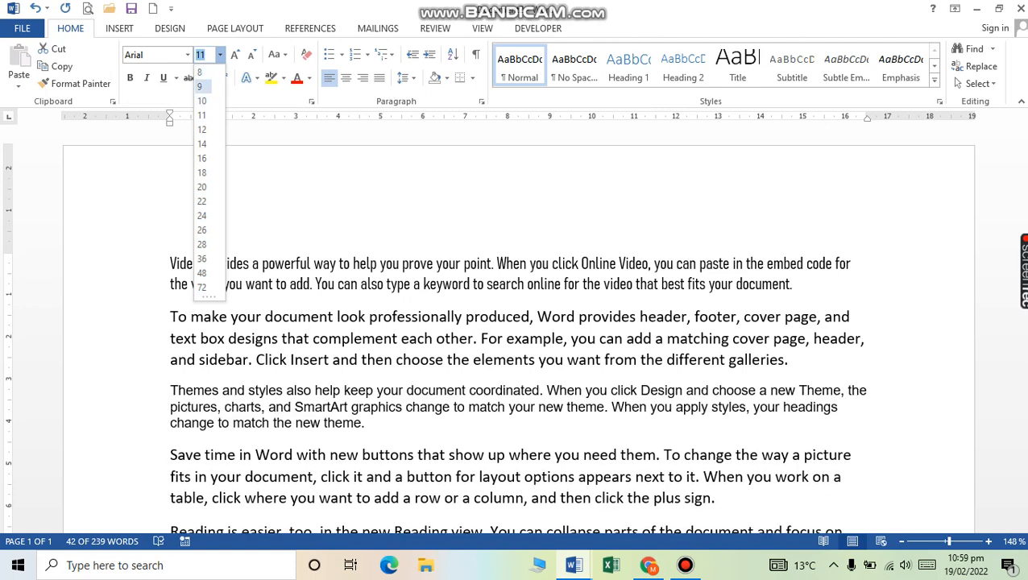
Step: Set the Themes paragraph to 10 pt, grow it to 14 pt, then shrink it back to 10 pt
key(Return)
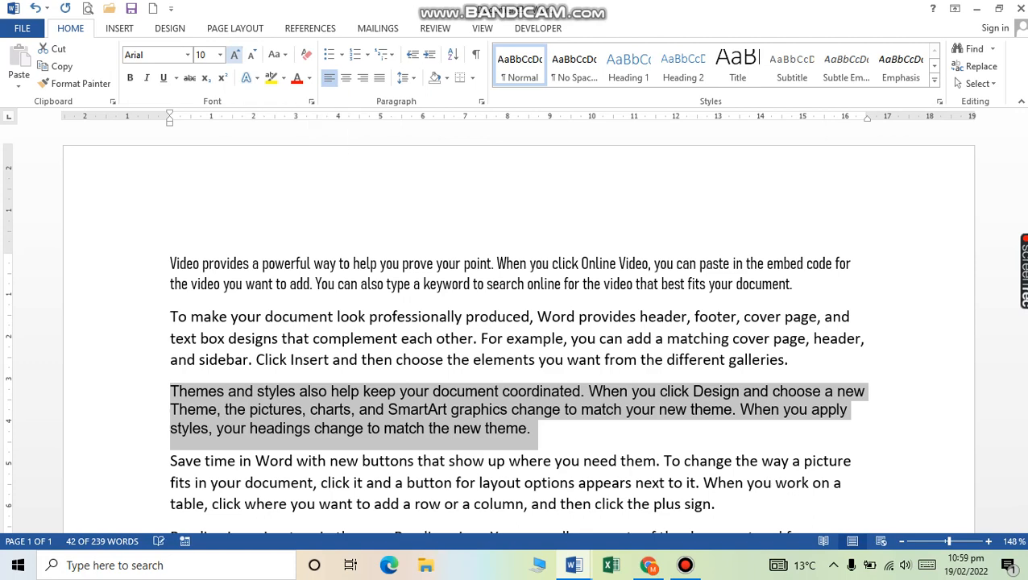
click(235, 54)
click(235, 54)
click(234, 54)
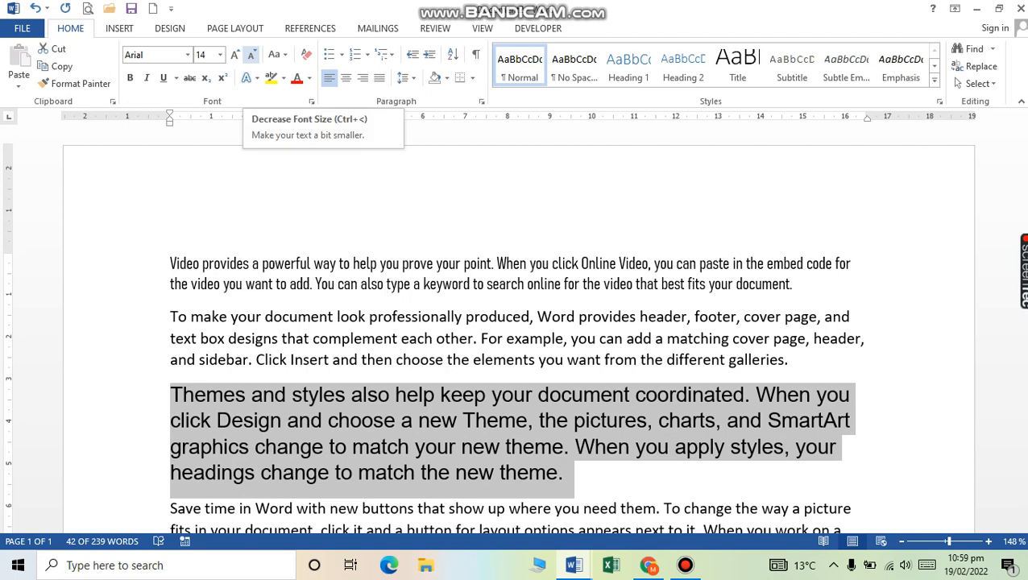
click(251, 54)
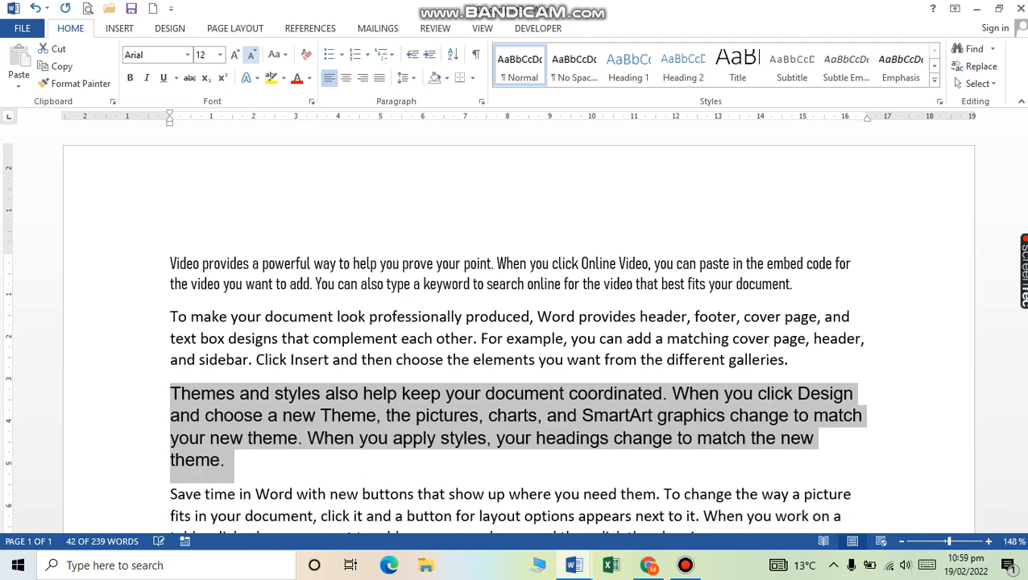
click(251, 54)
click(251, 54)
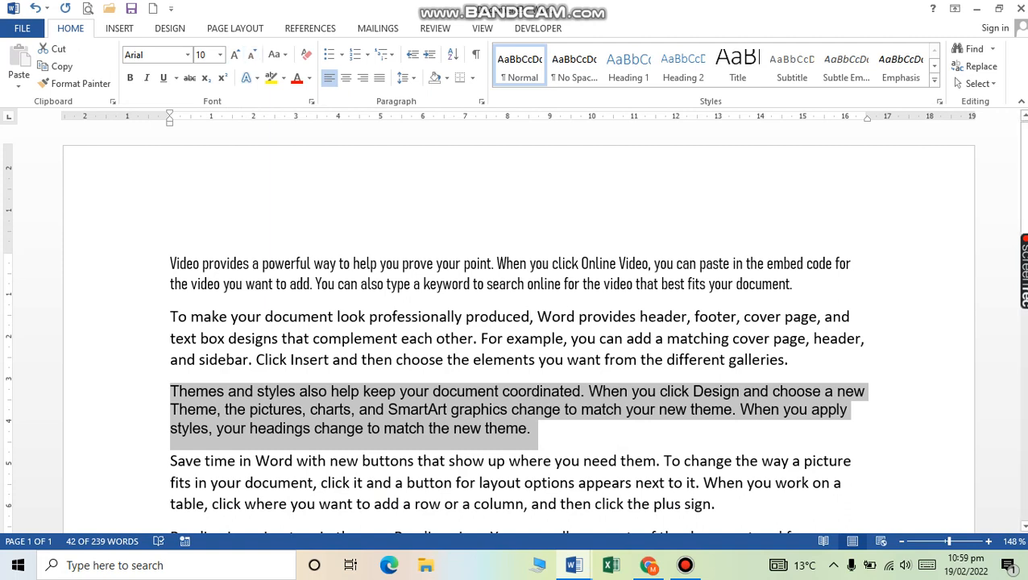
drag(121, 317, 120, 360)
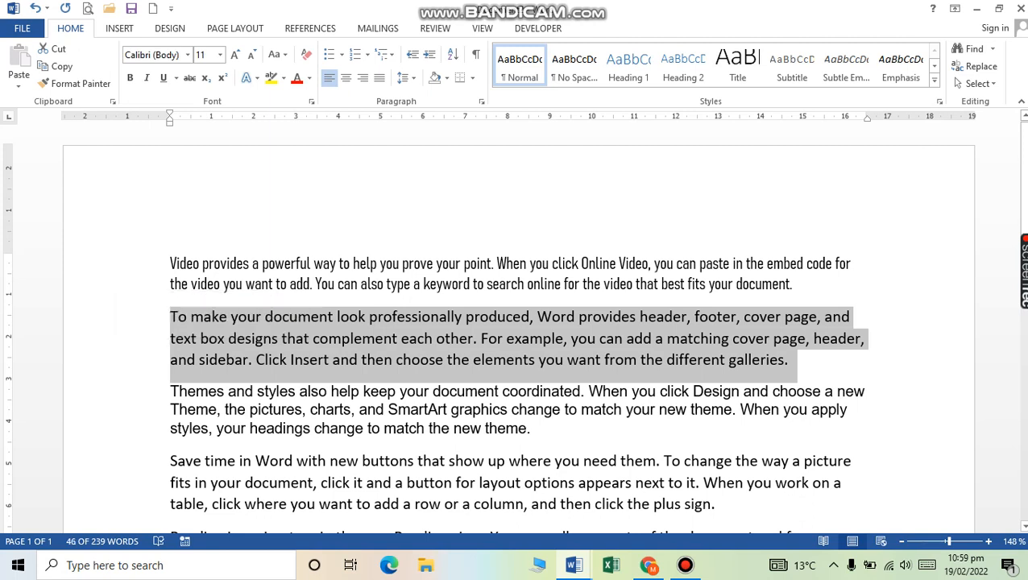
mouse_move(574, 564)
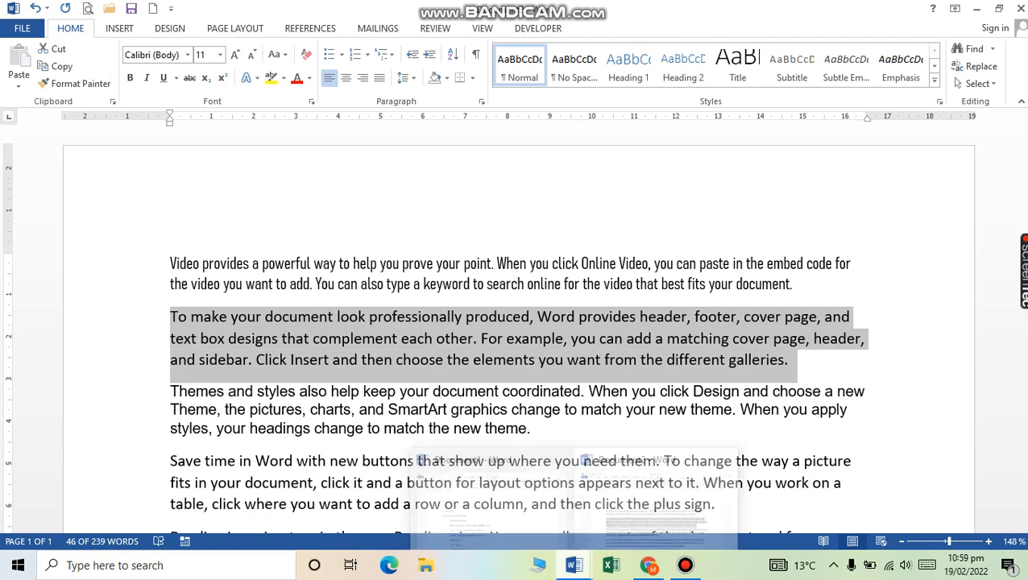
click(492, 500)
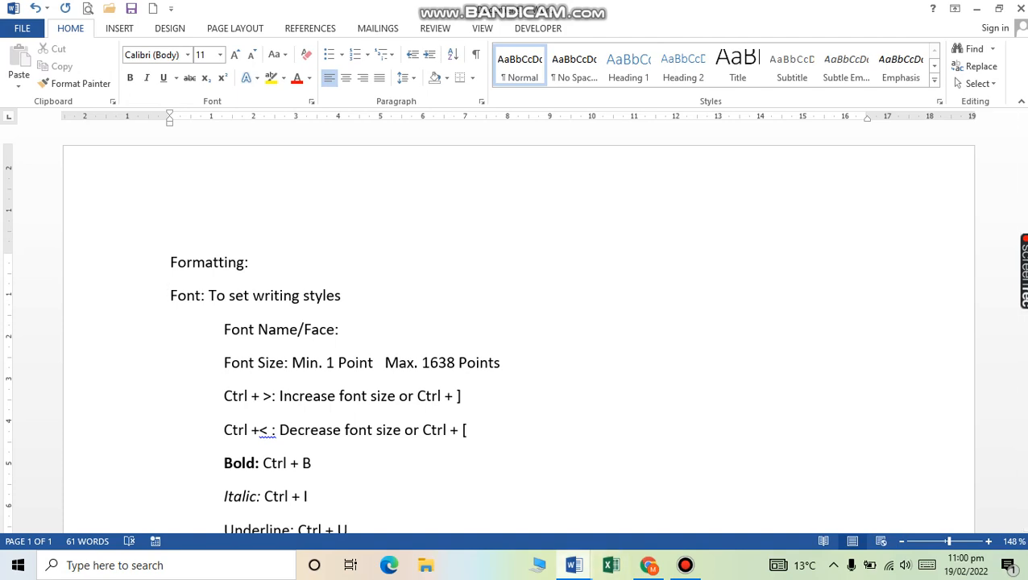
mouse_move(574, 565)
click(656, 499)
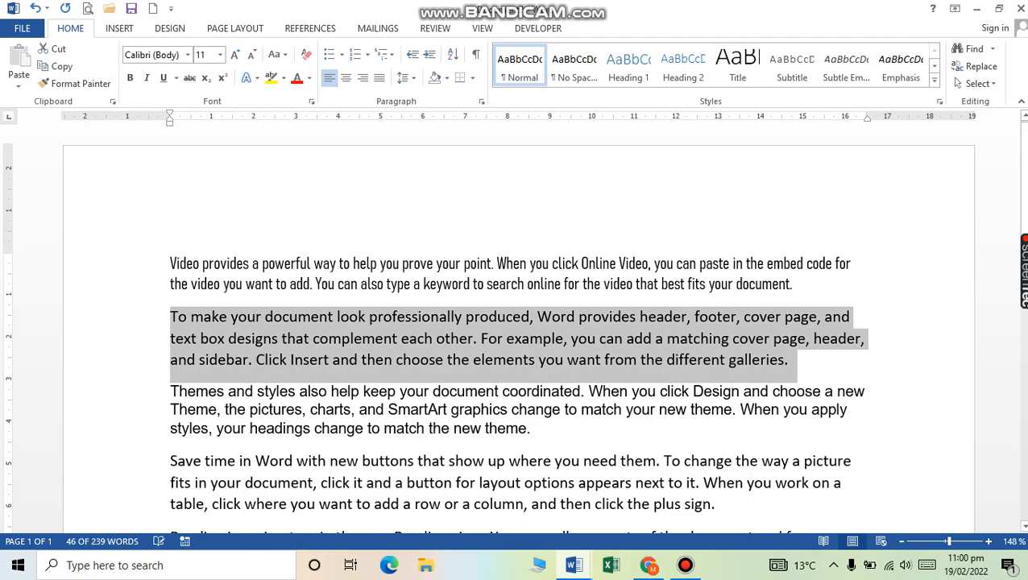
Step: Grow and shrink the paragraph's font with Ctrl+] and Ctrl+[, finishing at 12 pt
key(ctrl+bracketright)
key(ctrl+bracketright)
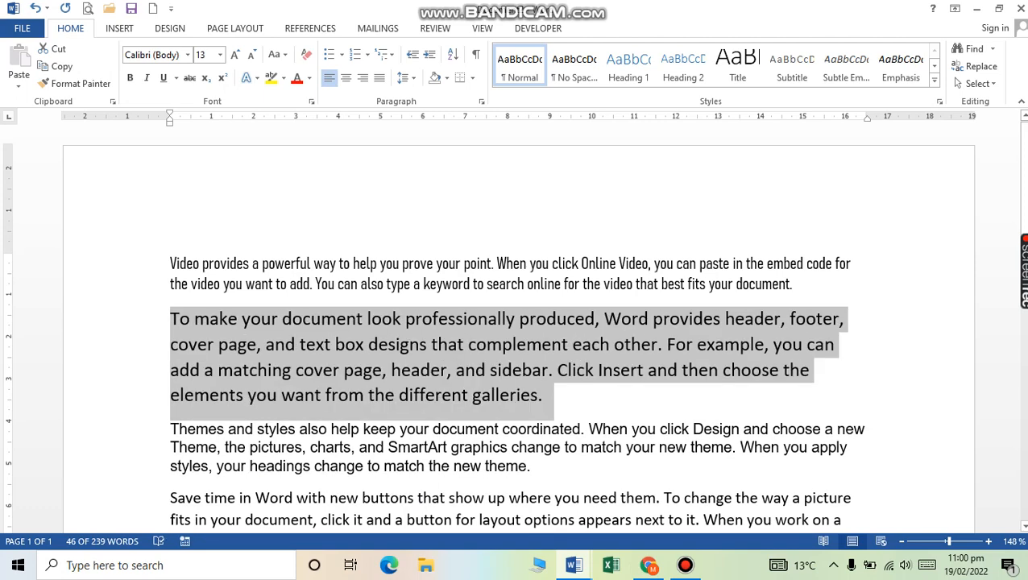
key(ctrl+bracketright)
key(ctrl+bracketright)
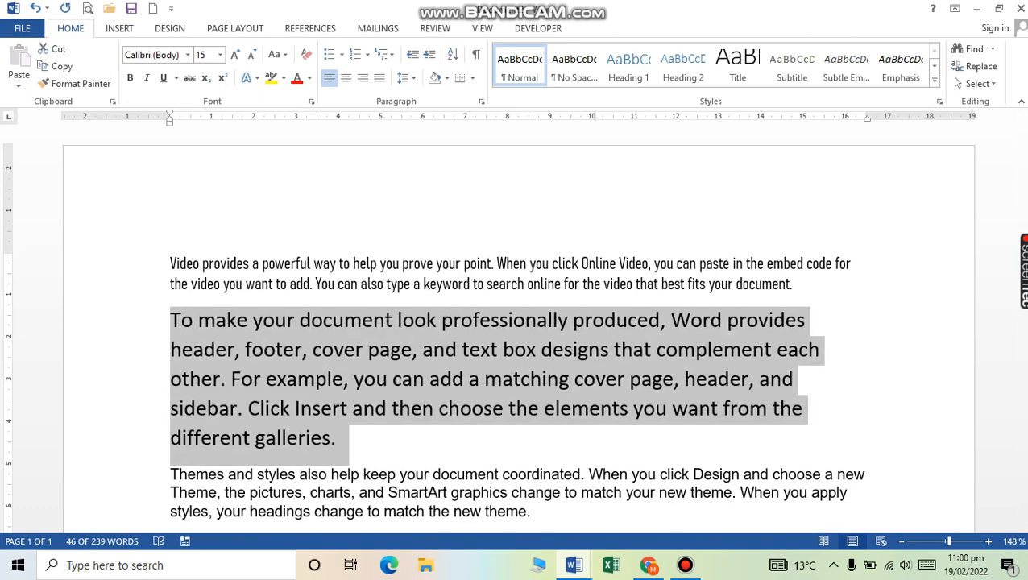
key(ctrl+bracketleft)
key(ctrl+bracketleft)
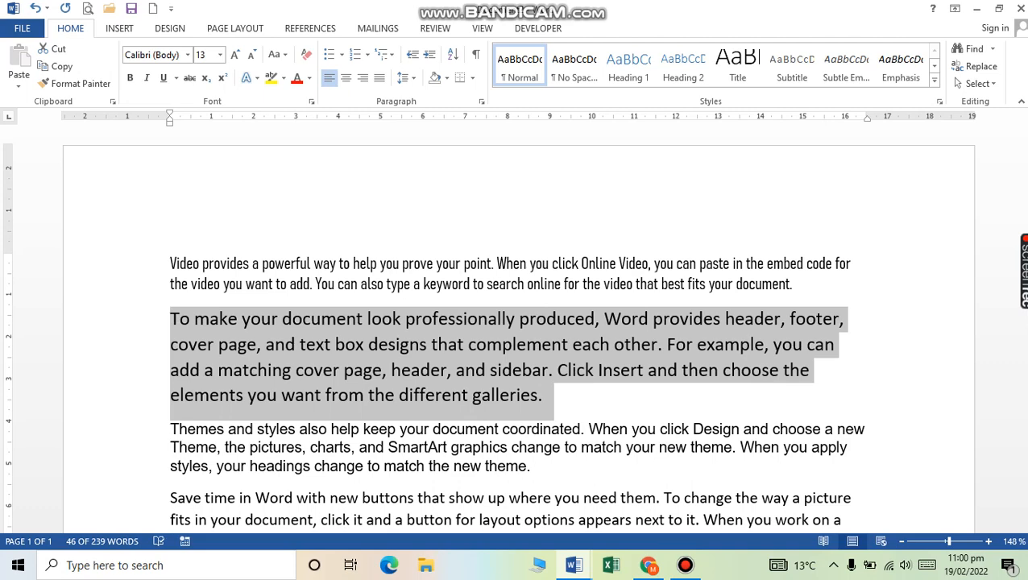
key(ctrl+bracketleft)
key(ctrl+bracketleft)
key(ctrl+bracketleft)
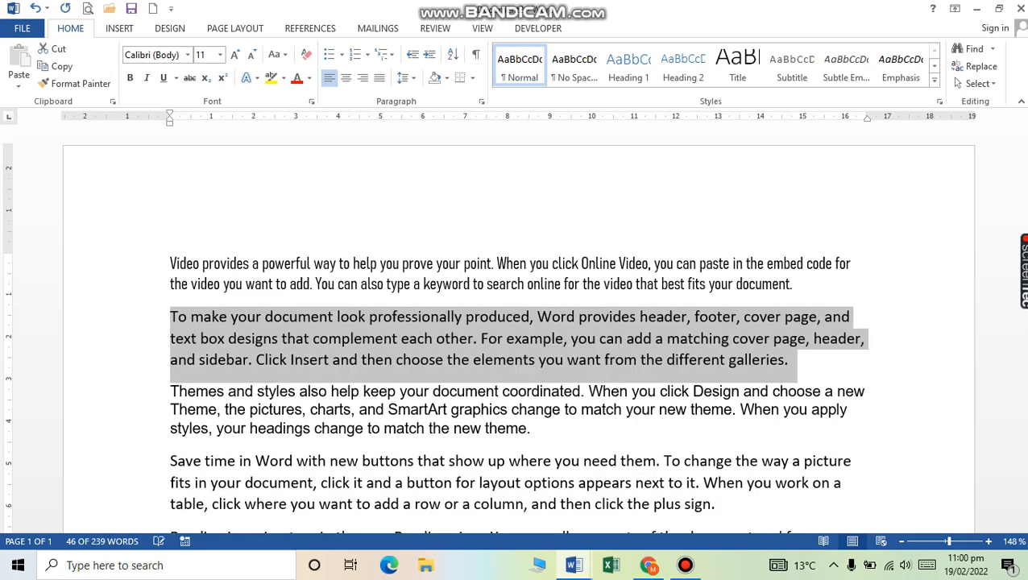
key(ctrl+bracketright)
key(ctrl+bracketright)
key(ctrl+bracketright)
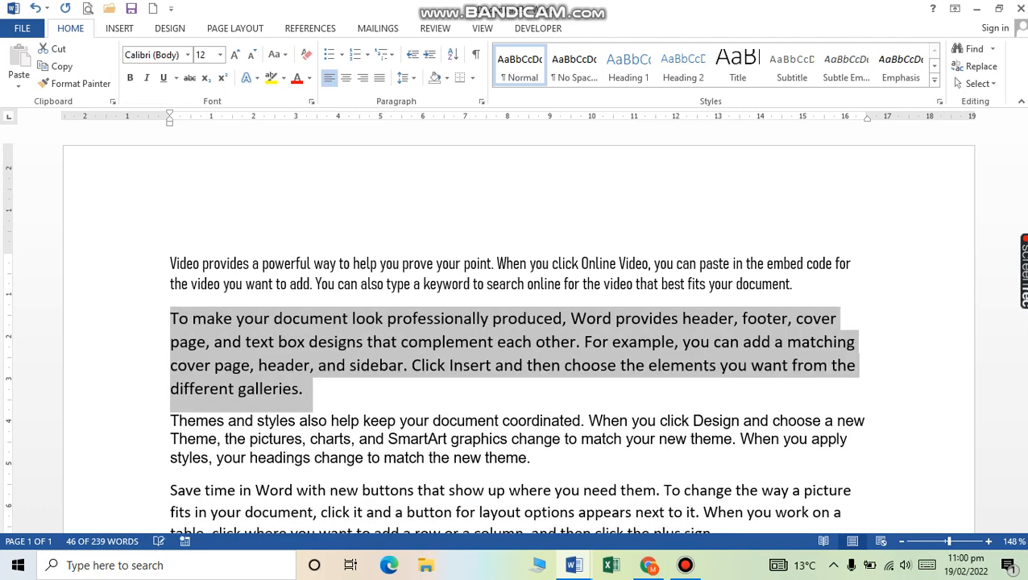
key(ctrl+bracketleft)
key(ctrl+bracketleft)
key(ctrl+bracketleft)
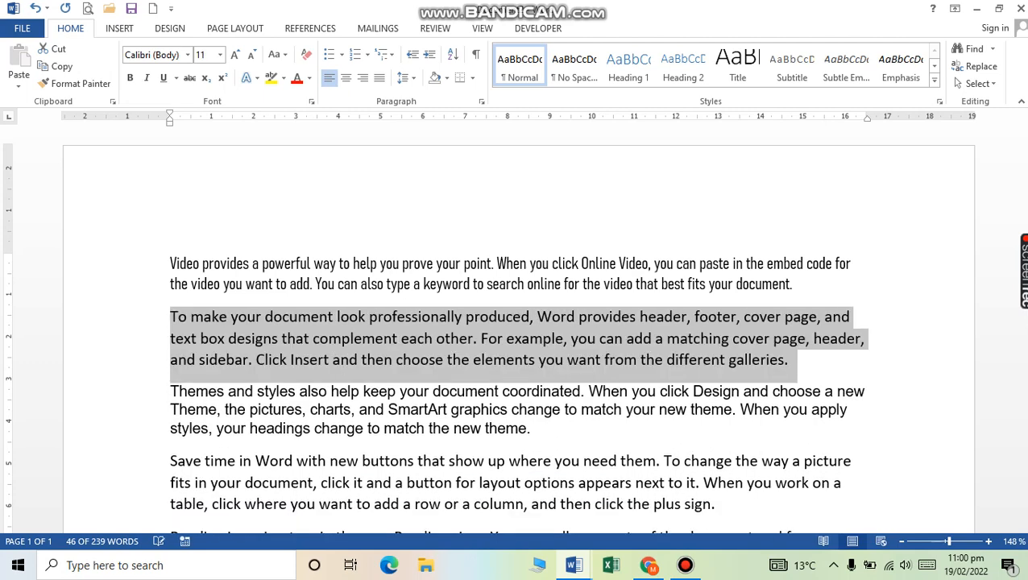
key(ctrl+bracketright)
key(ctrl+bracketright)
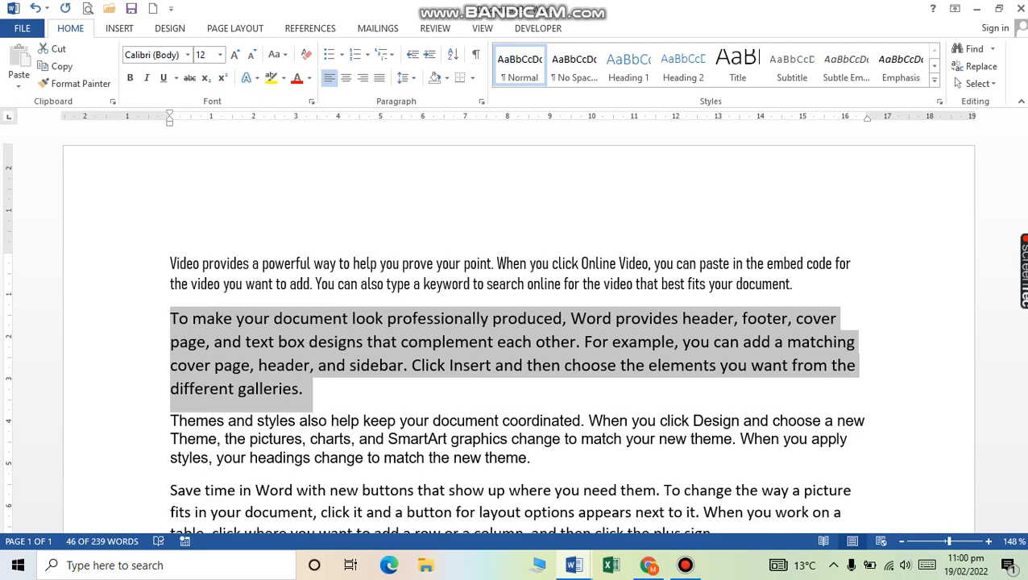
key(ctrl+bracketright)
key(ctrl+bracketright)
key(ctrl+bracketright)
key(ctrl+bracketright)
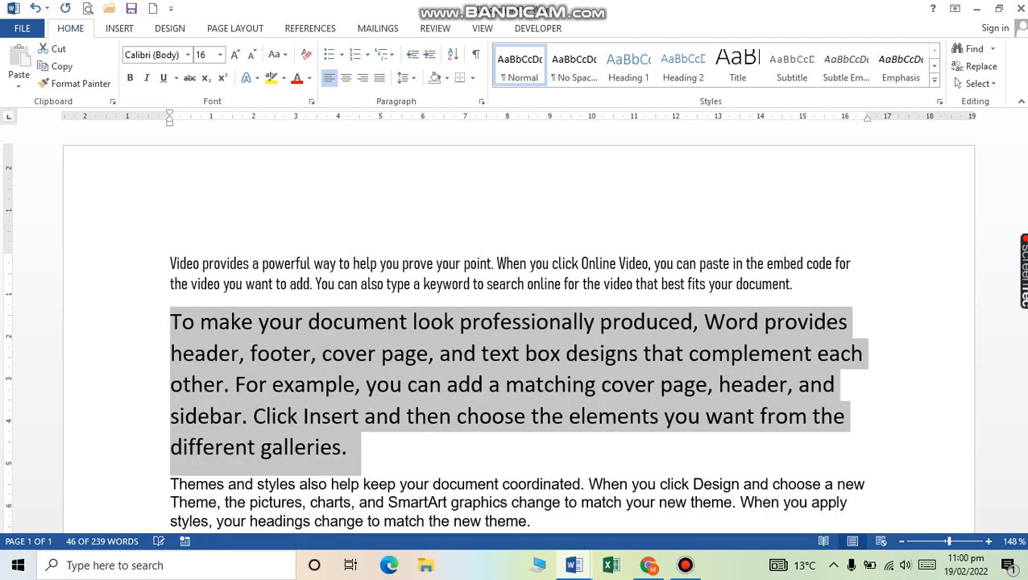
key(ctrl+bracketright)
key(ctrl+bracketright)
key(ctrl+bracketright)
key(ctrl+bracketright)
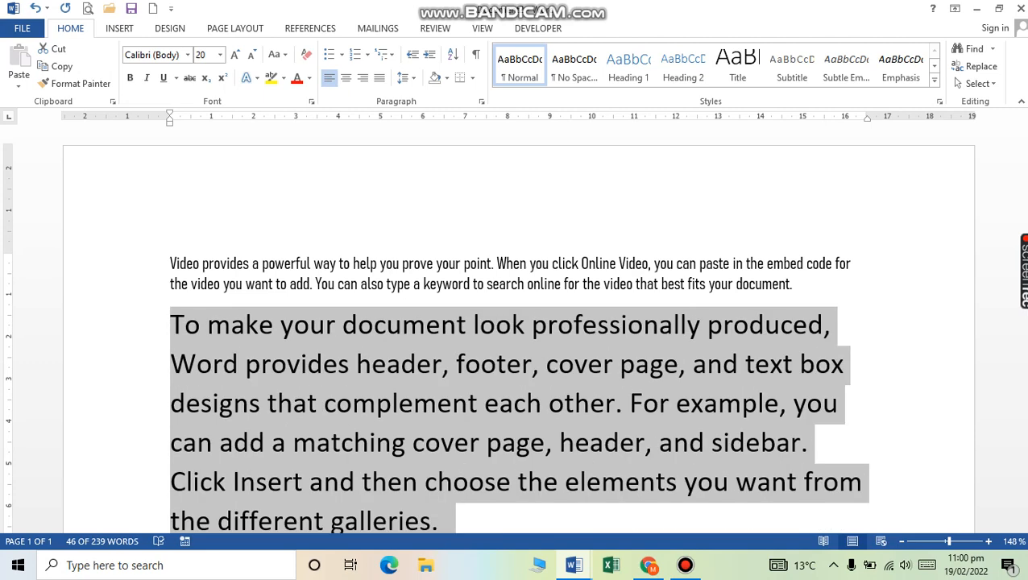
key(ctrl+bracketleft)
key(ctrl+bracketleft)
key(ctrl+bracketleft)
key(ctrl+bracketleft)
key(ctrl+bracketleft)
key(ctrl+bracketleft)
key(ctrl+bracketleft)
key(ctrl+bracketleft)
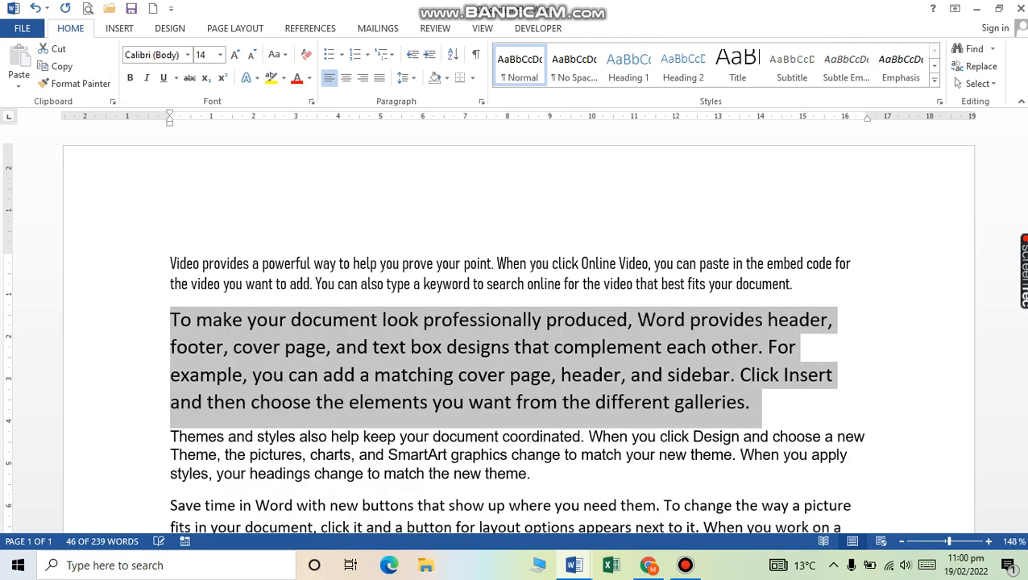
key(ctrl+bracketleft)
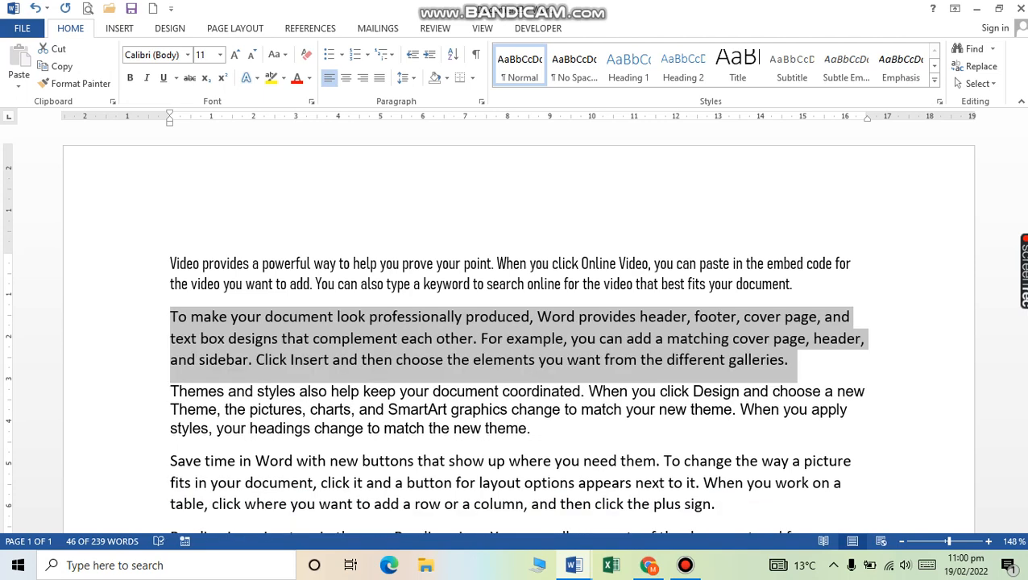
key(ctrl+bracketleft)
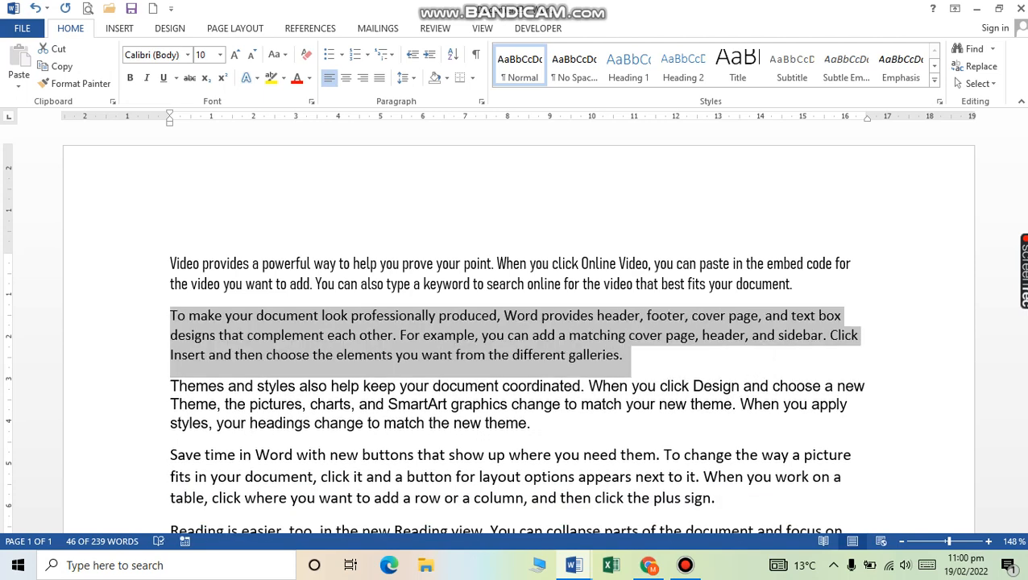
key(ctrl+bracketright)
key(ctrl+bracketright)
key(ctrl+bracketright)
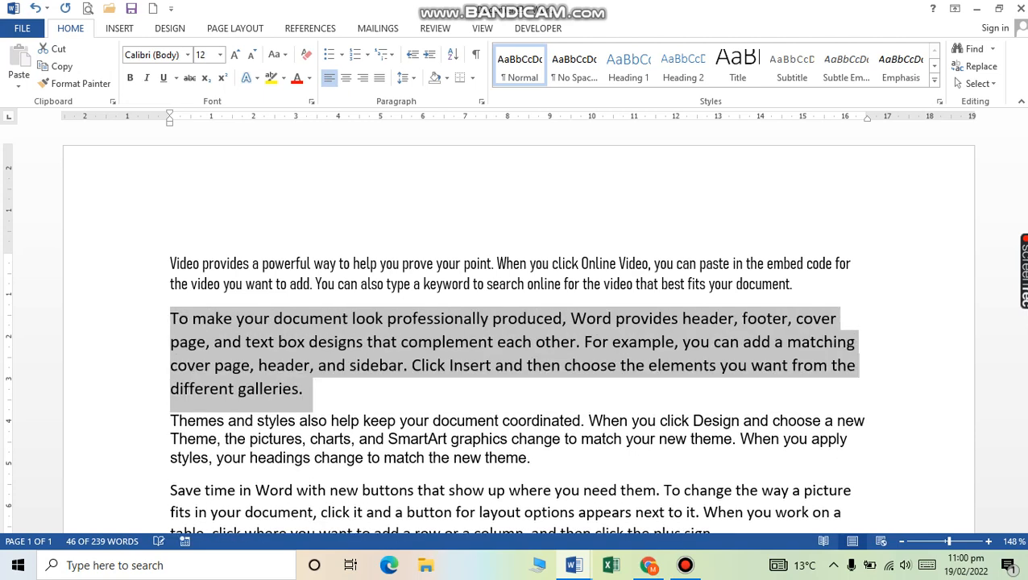
key(ctrl+bracketright)
key(ctrl+bracketright)
key(ctrl+bracketright)
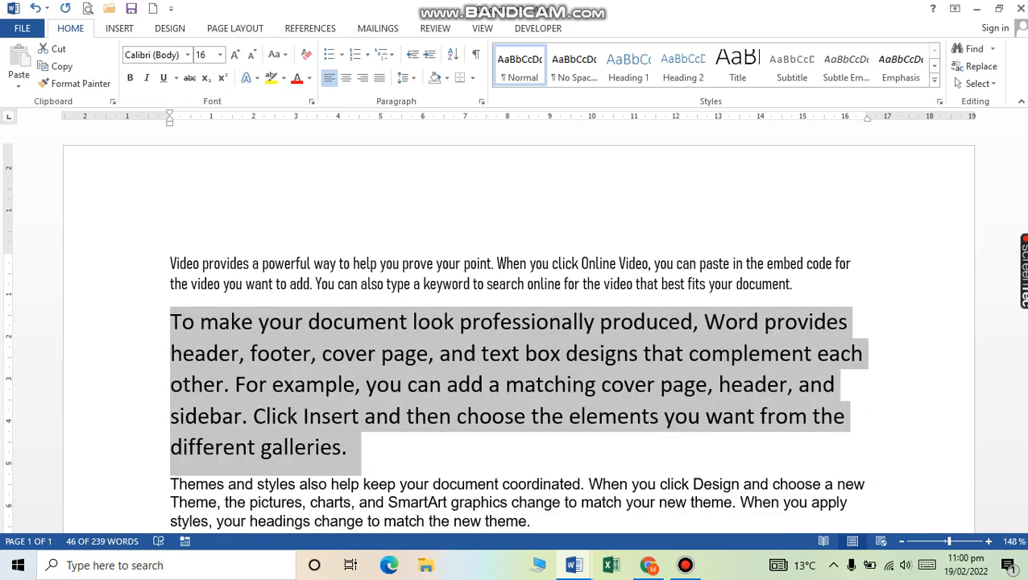
key(ctrl+bracketright)
key(ctrl+bracketright)
key(ctrl+bracketright)
key(ctrl+bracketright)
key(ctrl+bracketright)
key(ctrl+bracketright)
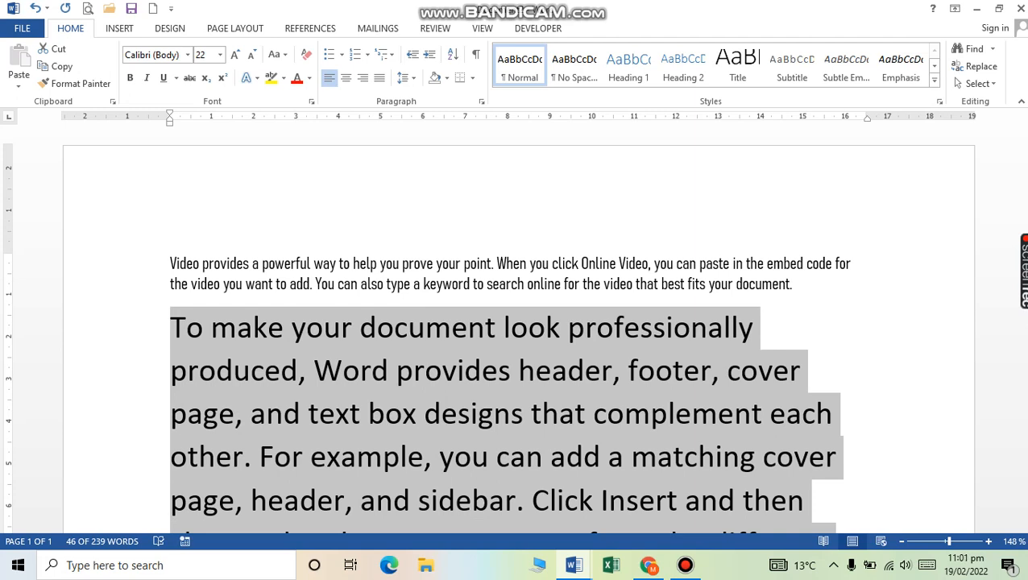
key(ctrl+bracketright)
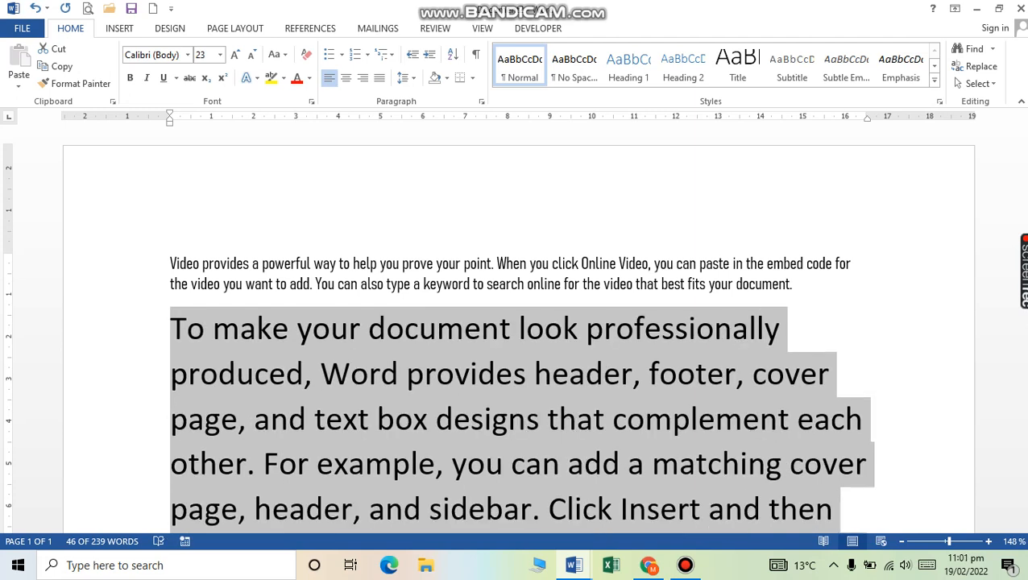
key(ctrl+bracketright)
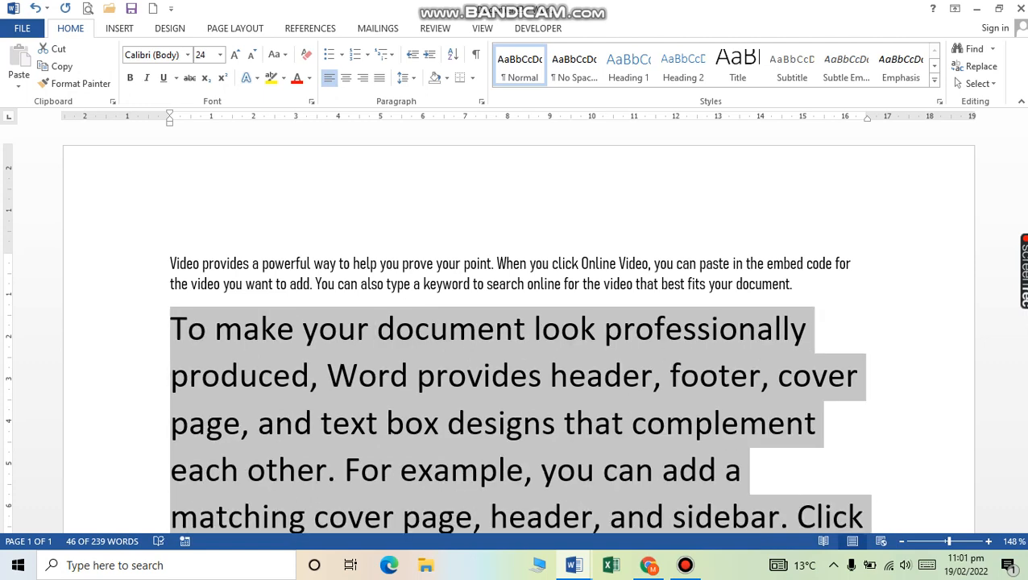
key(ctrl+bracketright)
key(ctrl+bracketright)
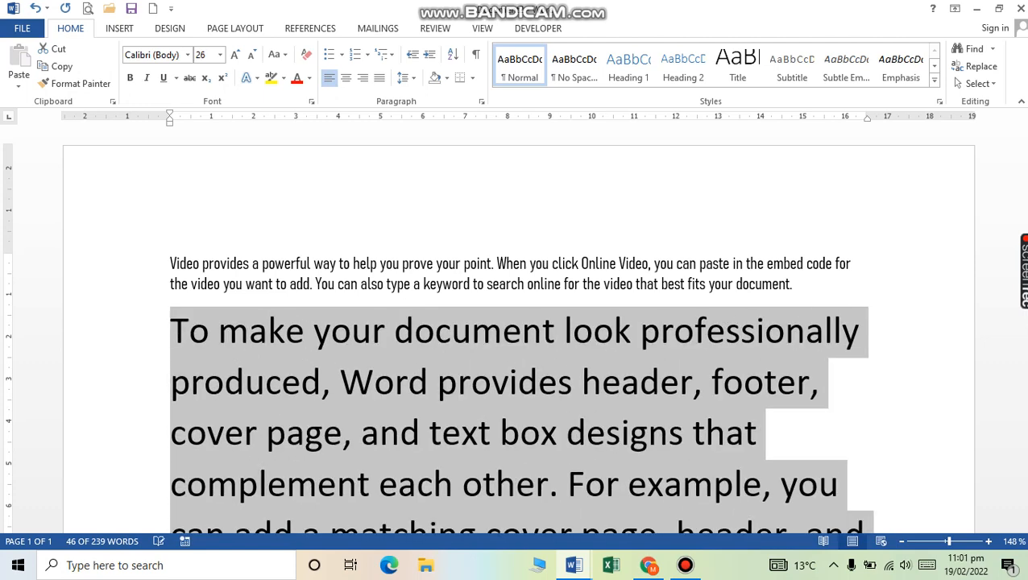
key(ctrl+bracketright)
key(ctrl+bracketright)
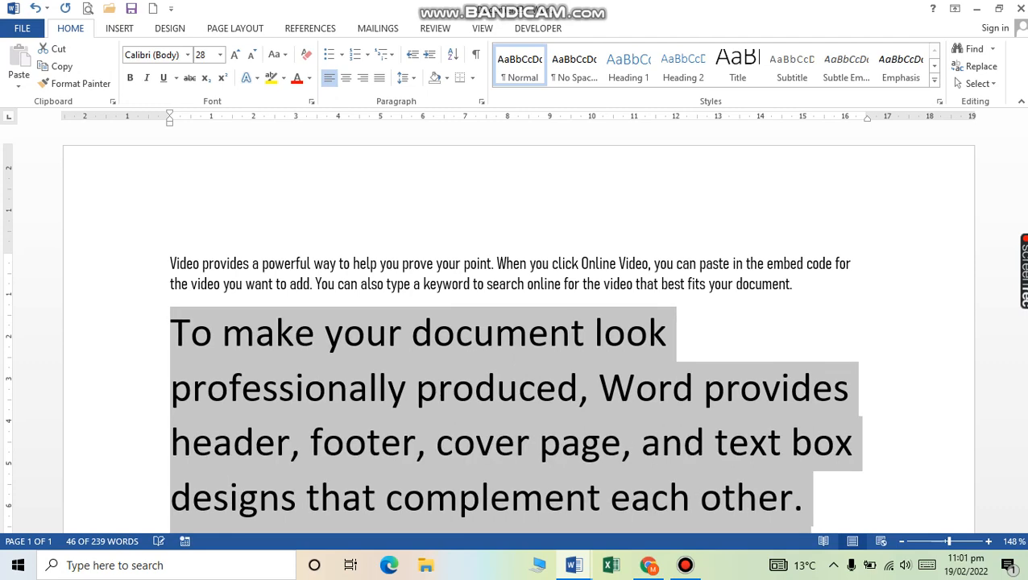
key(ctrl+bracketright)
key(ctrl+bracketright)
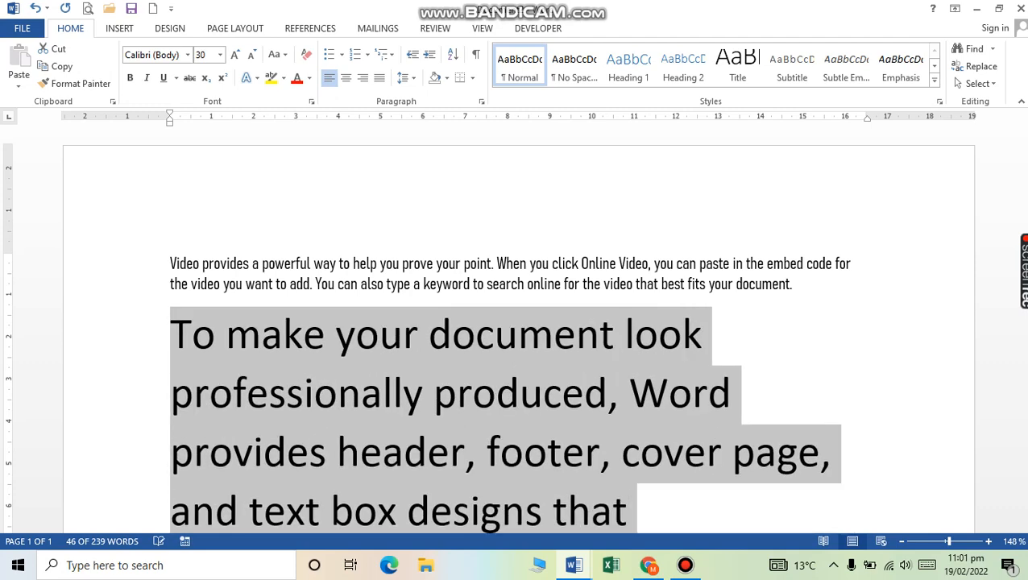
key(ctrl+bracketleft)
key(ctrl+bracketleft)
key(ctrl+bracketleft)
key(ctrl+bracketleft)
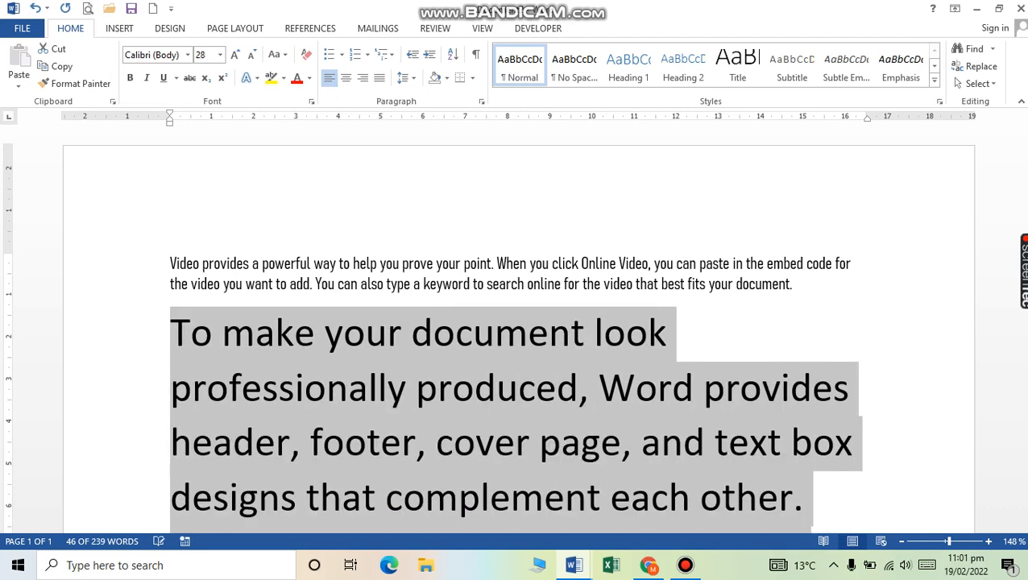
key(ctrl+bracketleft)
key(ctrl+bracketleft)
key(ctrl+bracketleft)
key(ctrl+bracketleft)
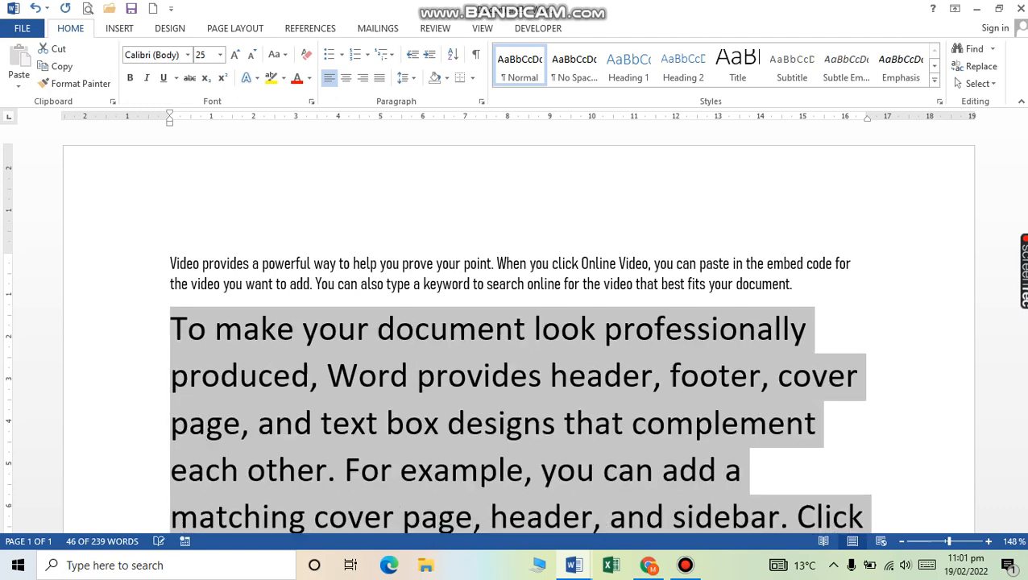
key(ctrl+bracketleft)
key(ctrl+bracketleft)
key(ctrl+bracketleft)
key(ctrl+bracketleft)
key(ctrl+bracketleft)
key(ctrl+bracketleft)
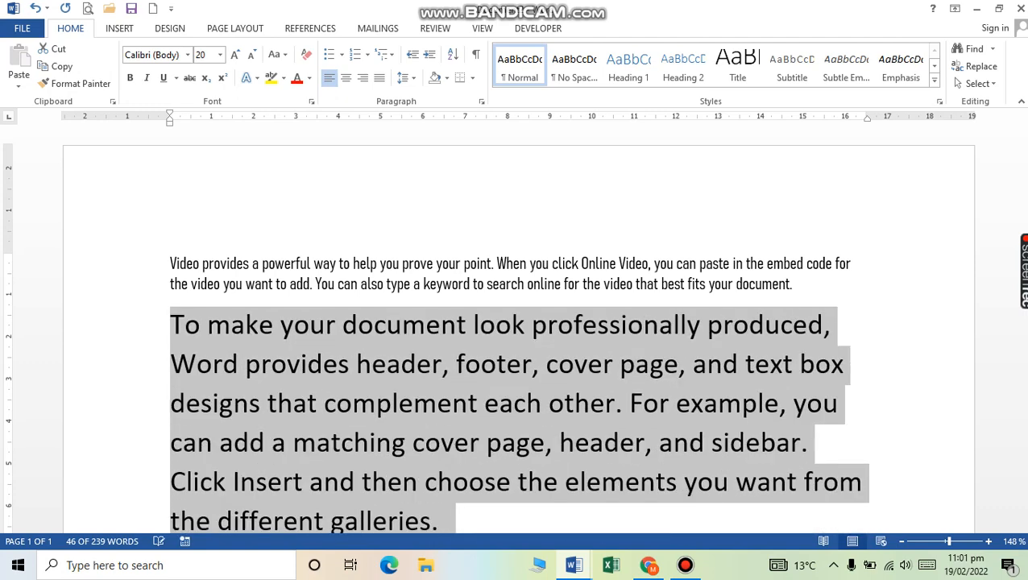
key(ctrl+bracketleft)
key(ctrl+bracketleft)
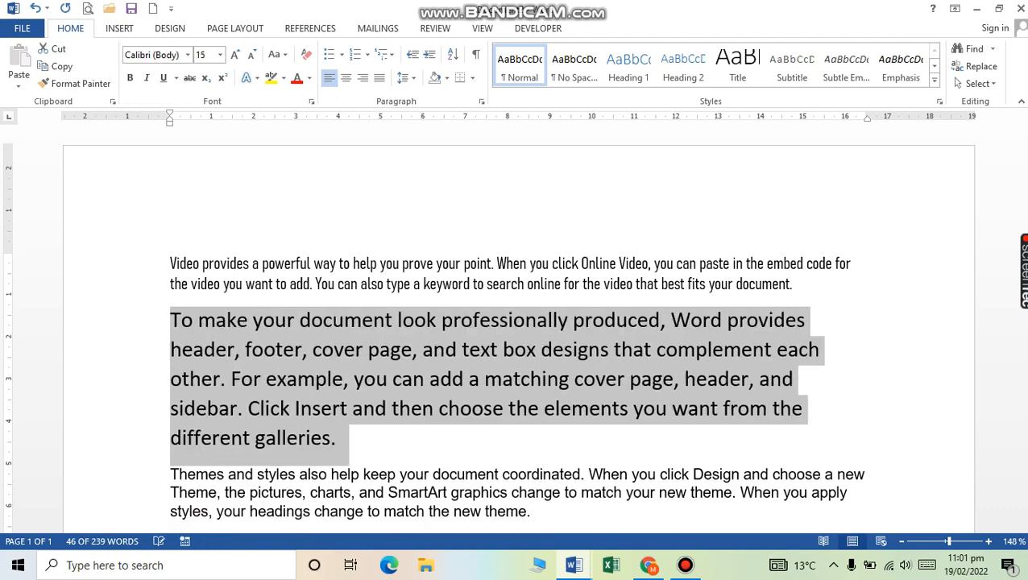
key(ctrl+bracketleft)
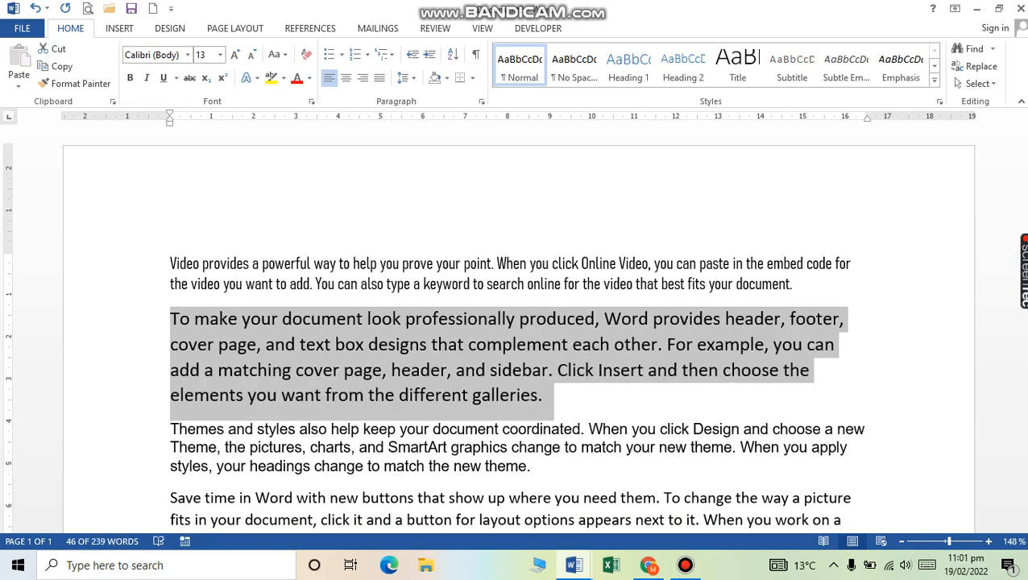
key(ctrl+bracketleft)
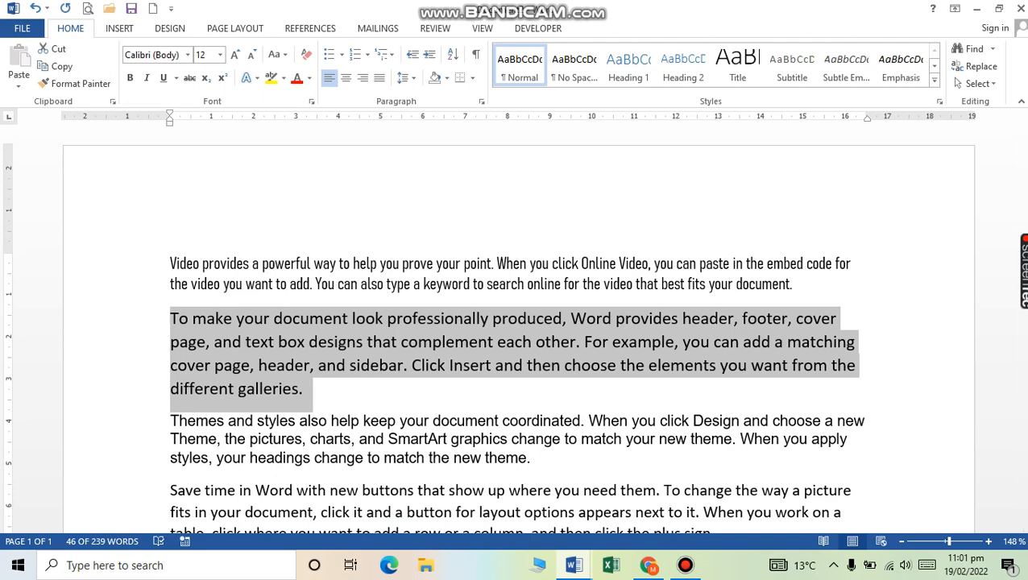
mouse_move(574, 565)
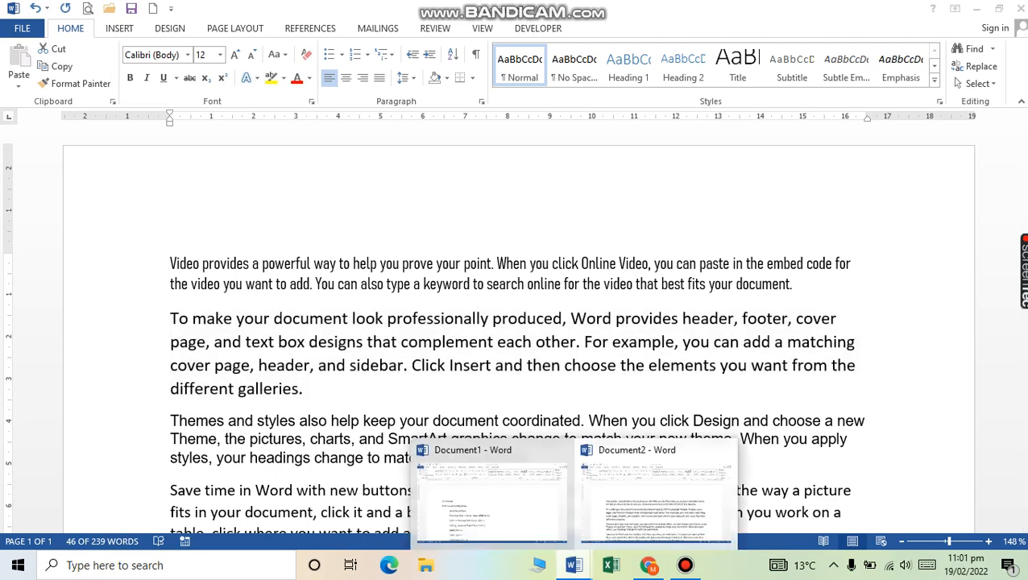
click(493, 500)
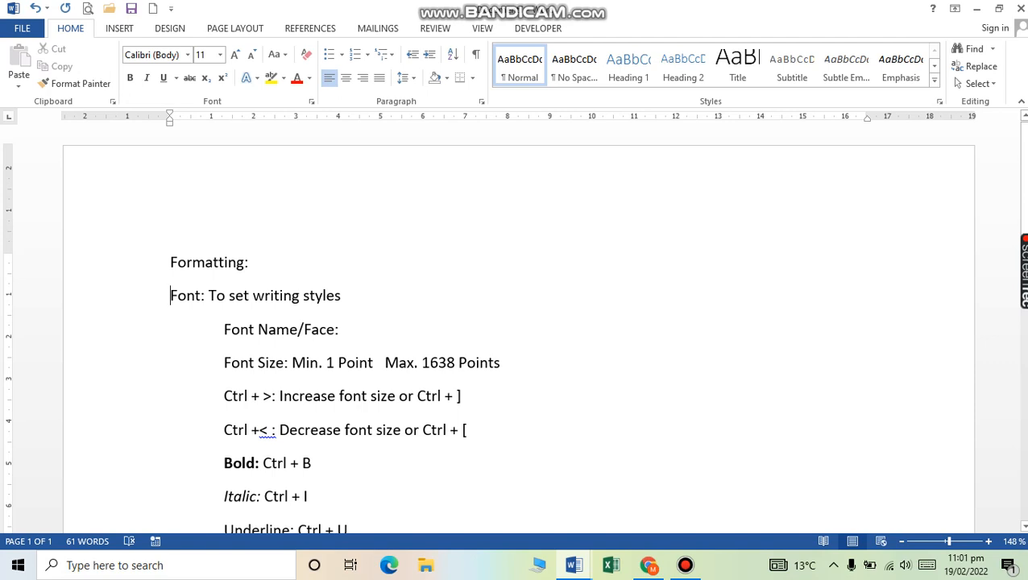
drag(292, 362, 499, 363)
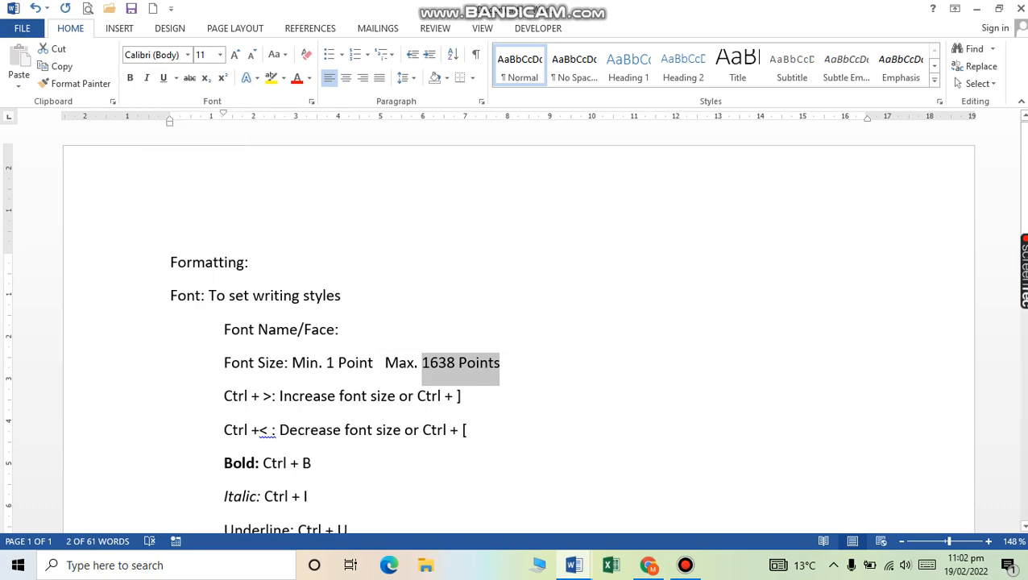
click(573, 565)
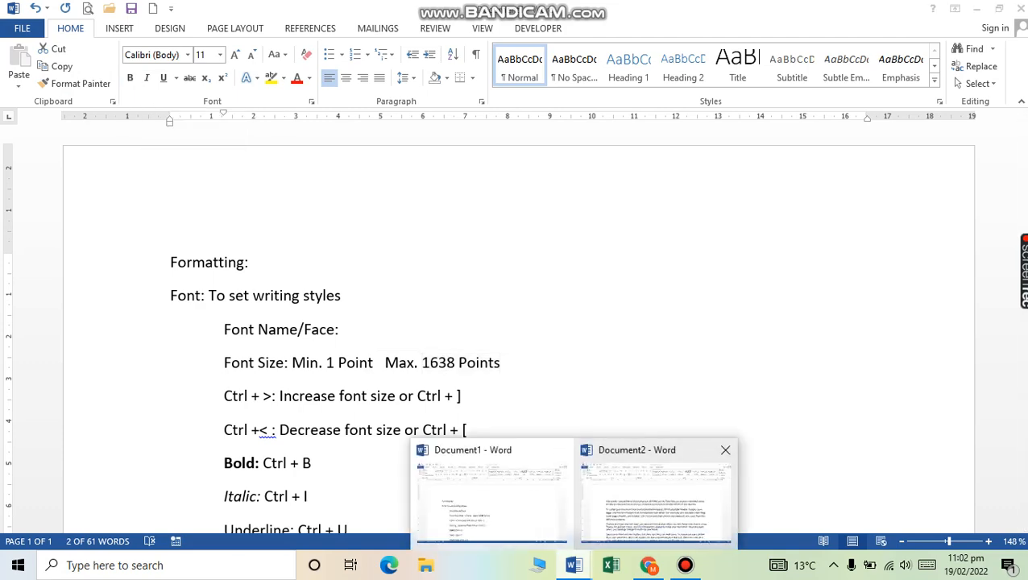
click(655, 493)
Step: Insert a blank first line and type 'introduction' on it
key(ctrl+Home)
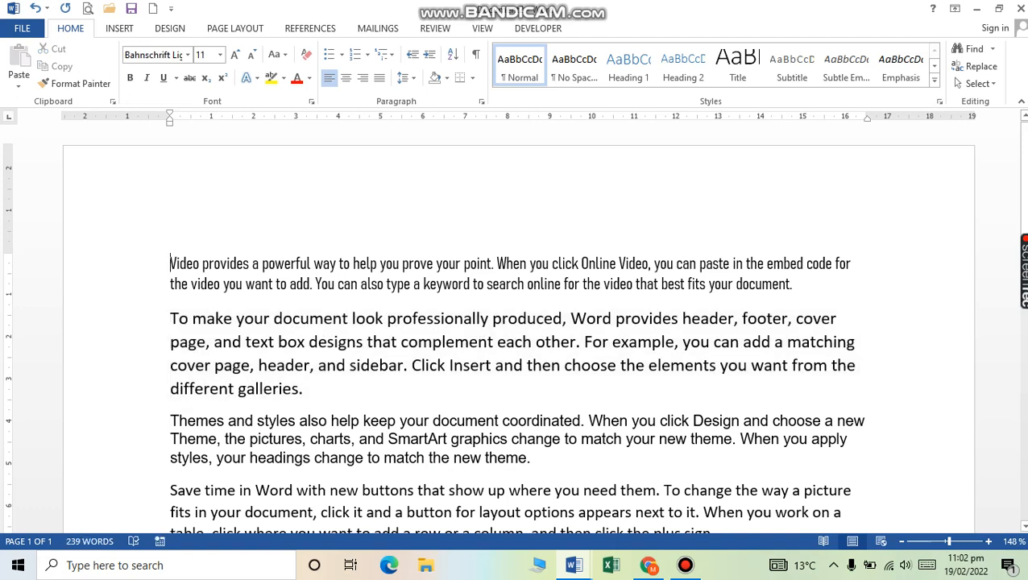
key(Return)
key(Up)
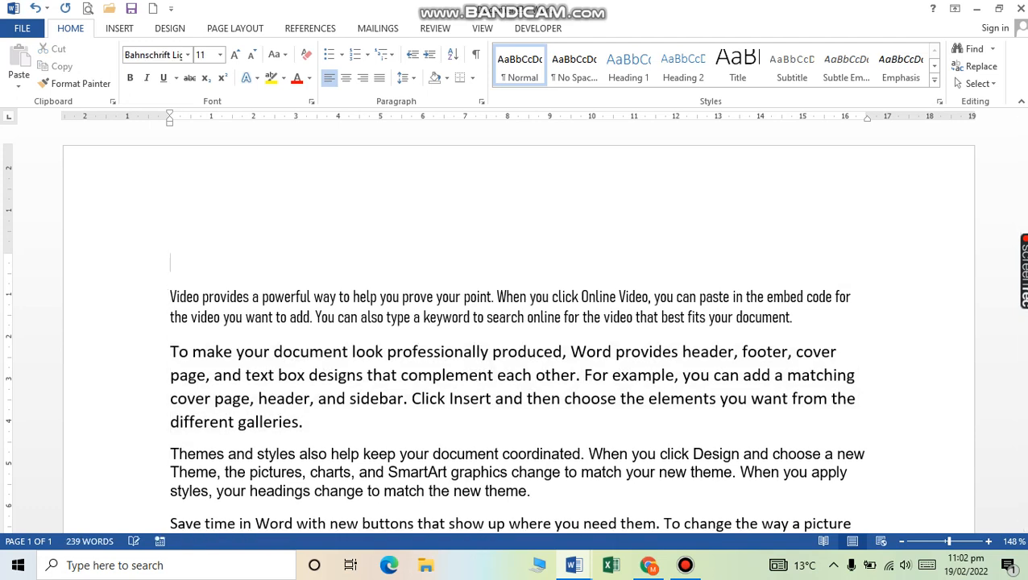
text(introduction)
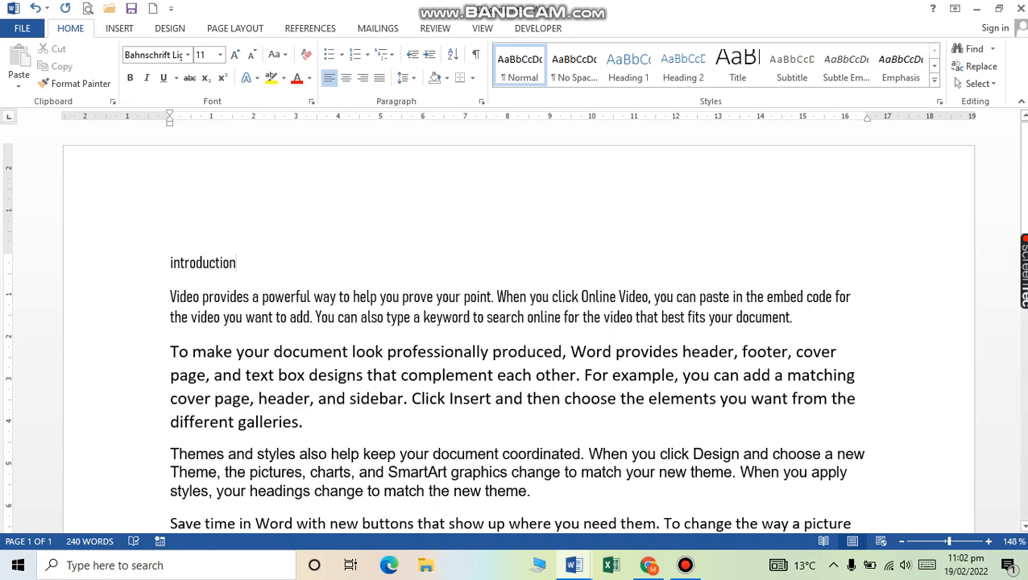
Step: Capitalise the word to 'Introduction' with Shift+F3 and make it bold
click(121, 263)
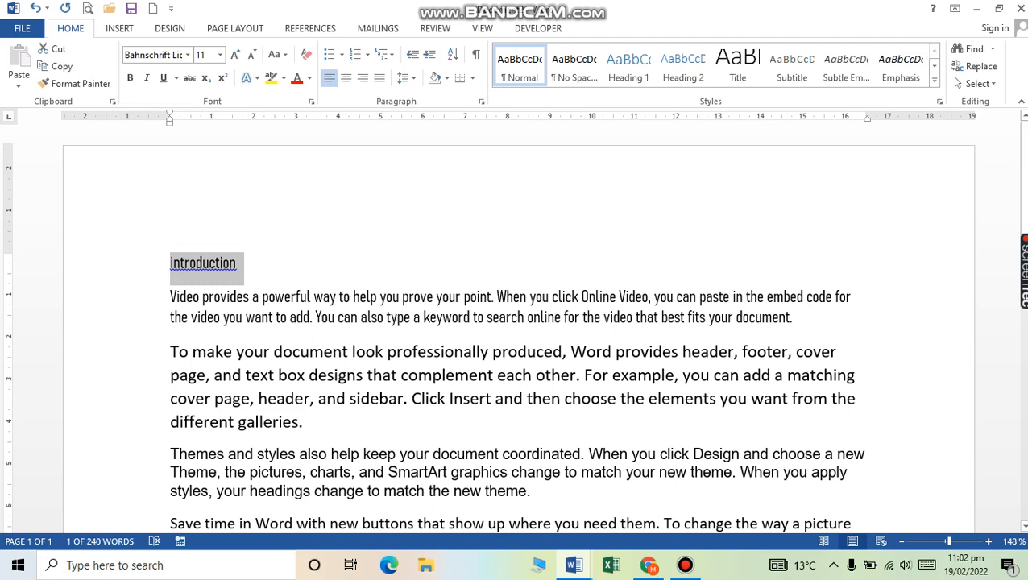
key(shift+F3)
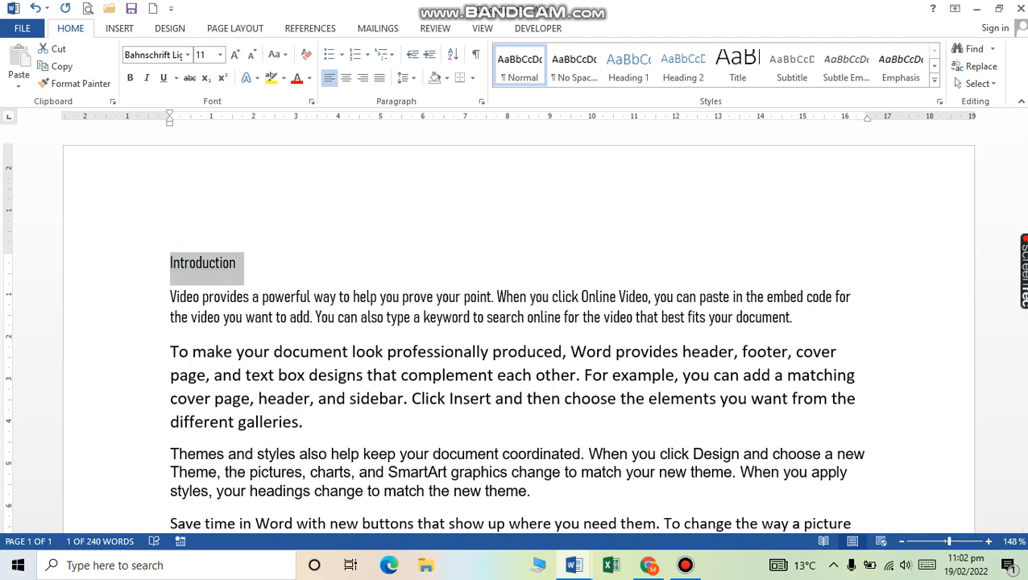
key(ctrl+b)
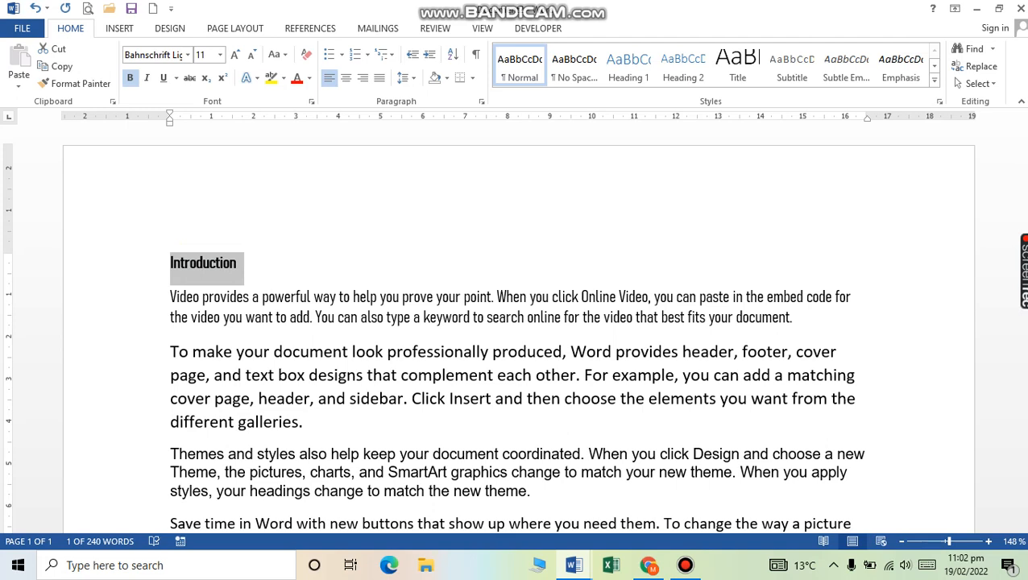
key(ctrl+b)
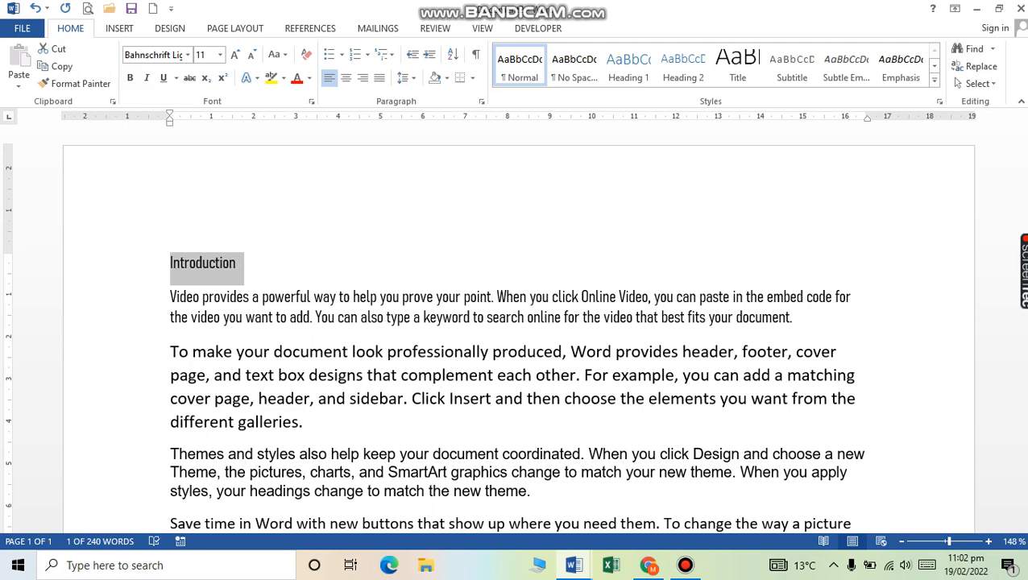
key(ctrl+b)
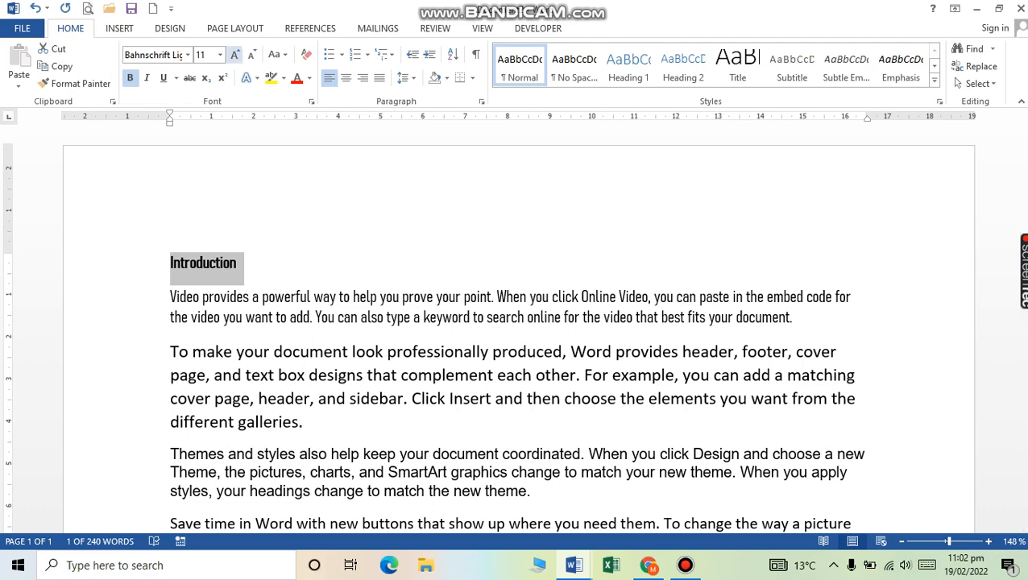
Step: Grow the Introduction heading's font size up to 20 pt
click(235, 54)
click(235, 54)
click(234, 54)
click(235, 54)
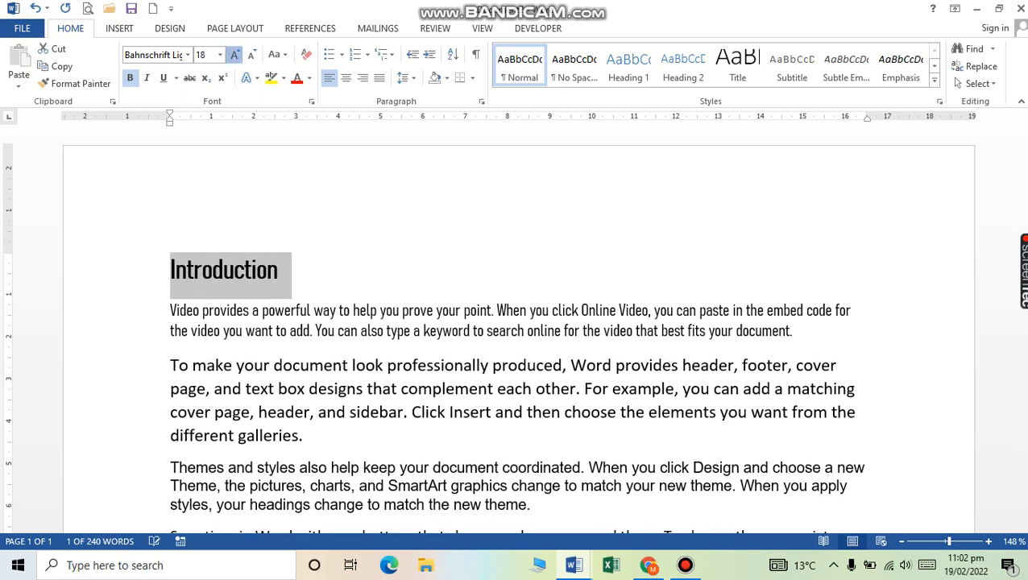
click(234, 54)
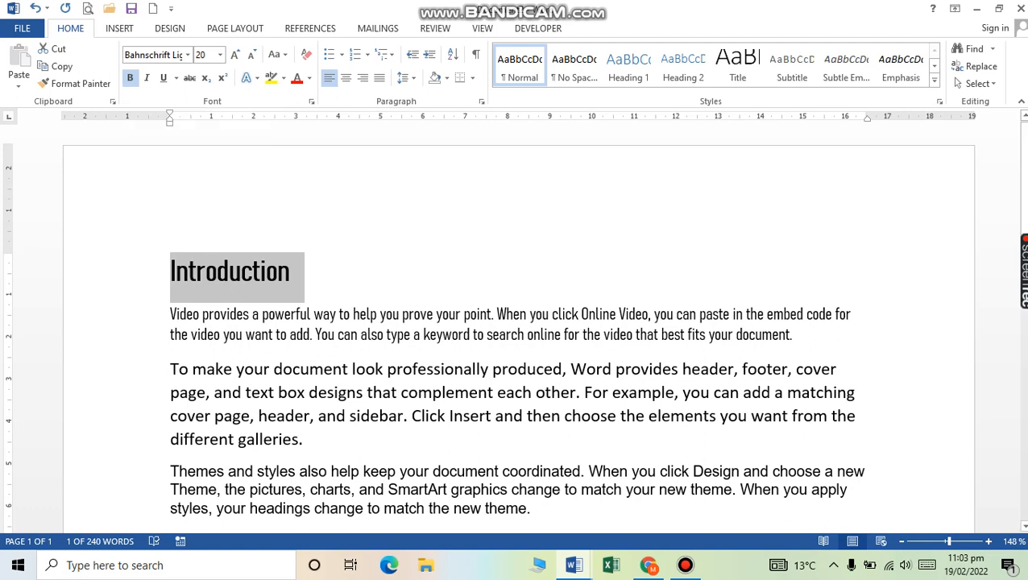
Step: Toggle italic and underline on the heading, leaving it italic and underlined
key(ctrl+i)
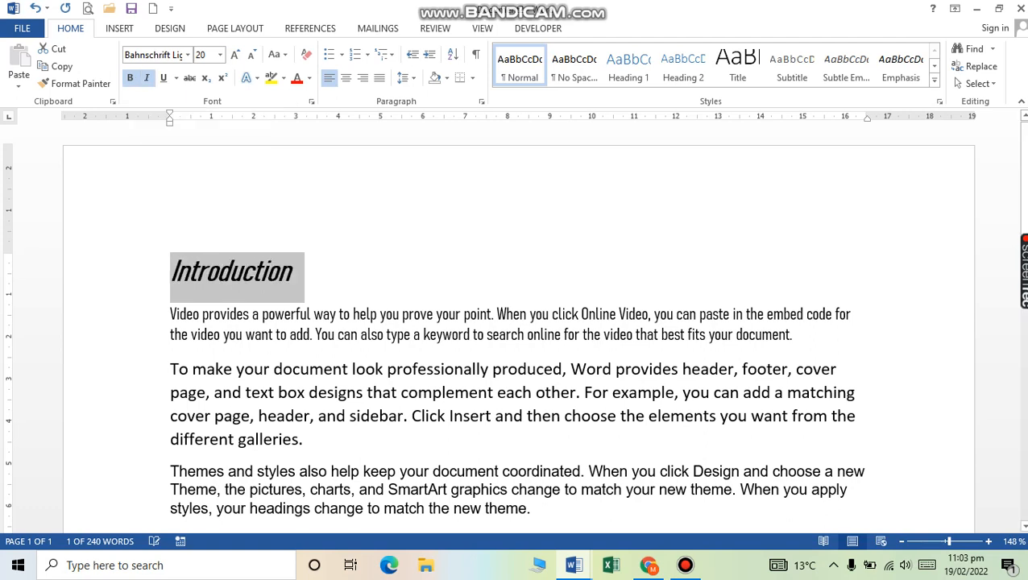
key(ctrl+i)
key(ctrl+i)
key(ctrl+i)
key(ctrl+i)
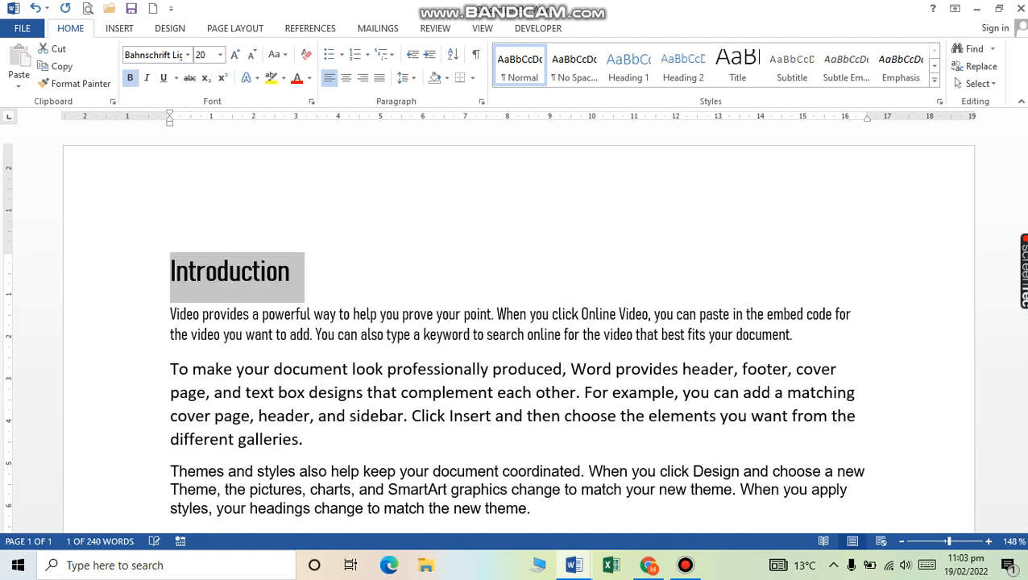
key(ctrl+i)
key(ctrl+i)
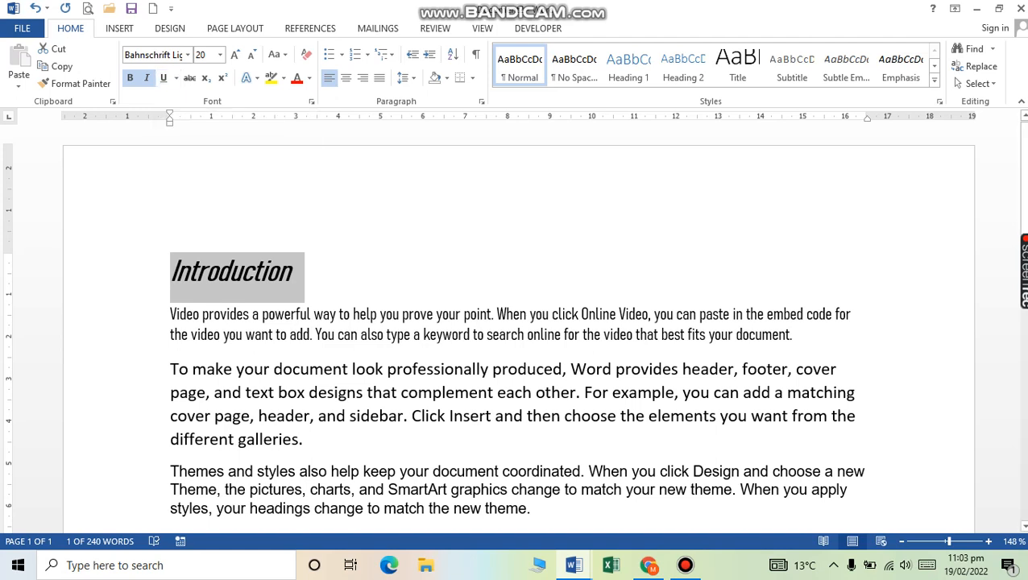
key(ctrl+u)
key(ctrl+u)
key(ctrl+u)
key(ctrl+u)
key(ctrl+u)
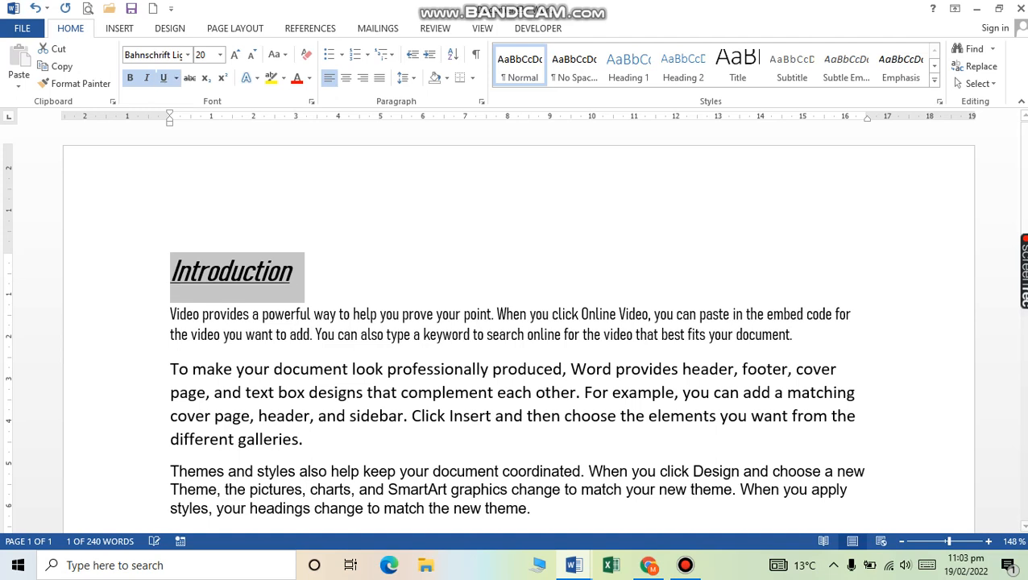
key(ctrl+u)
key(ctrl+u)
key(ctrl+u)
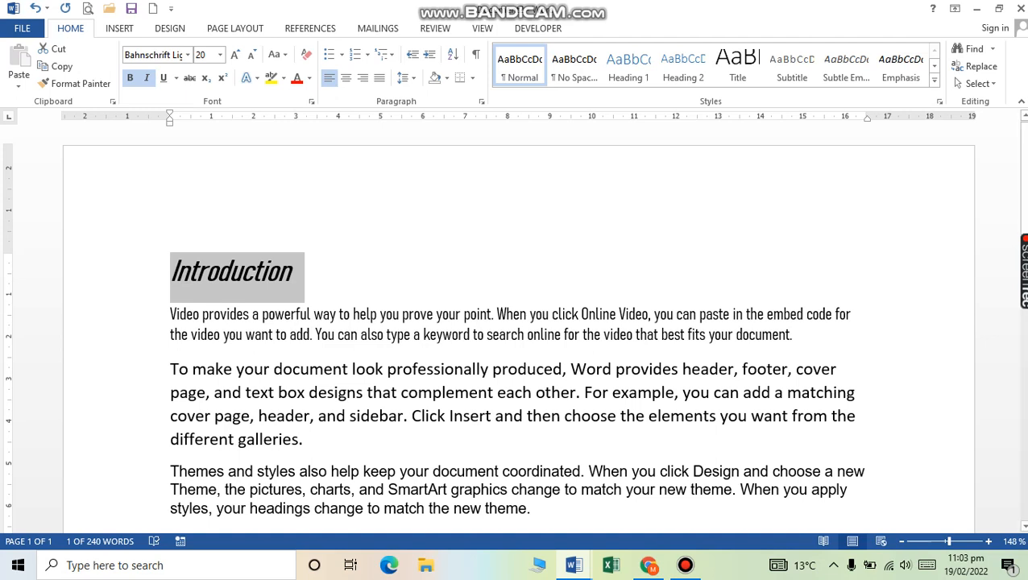
click(573, 564)
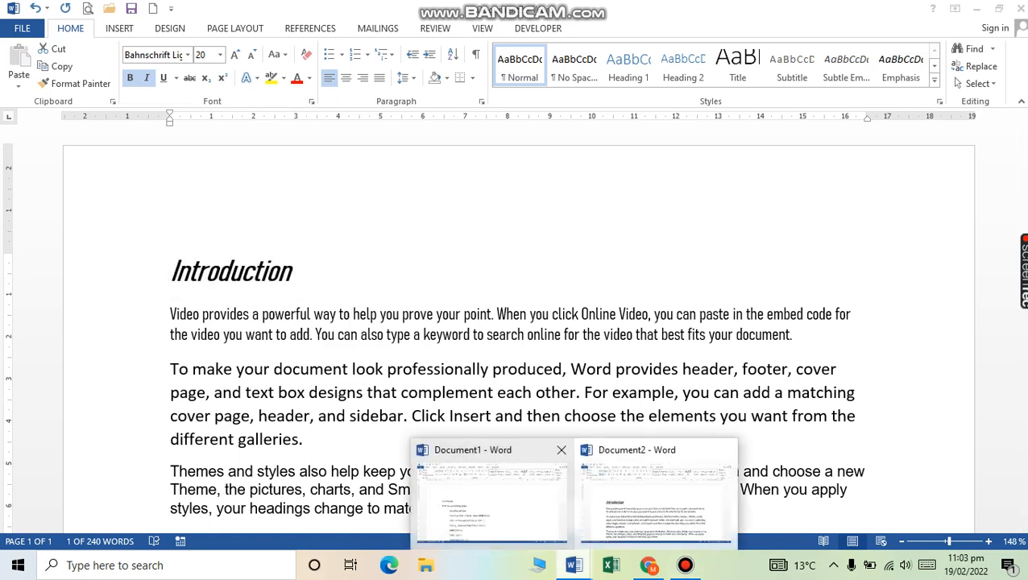
click(655, 493)
scroll(516, 322, down, 5)
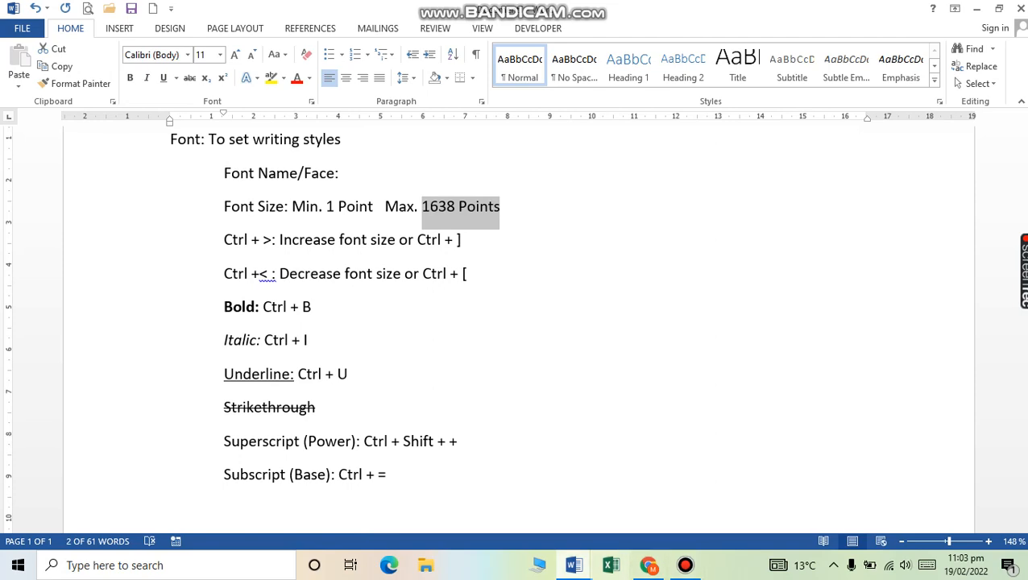
click(573, 565)
click(655, 493)
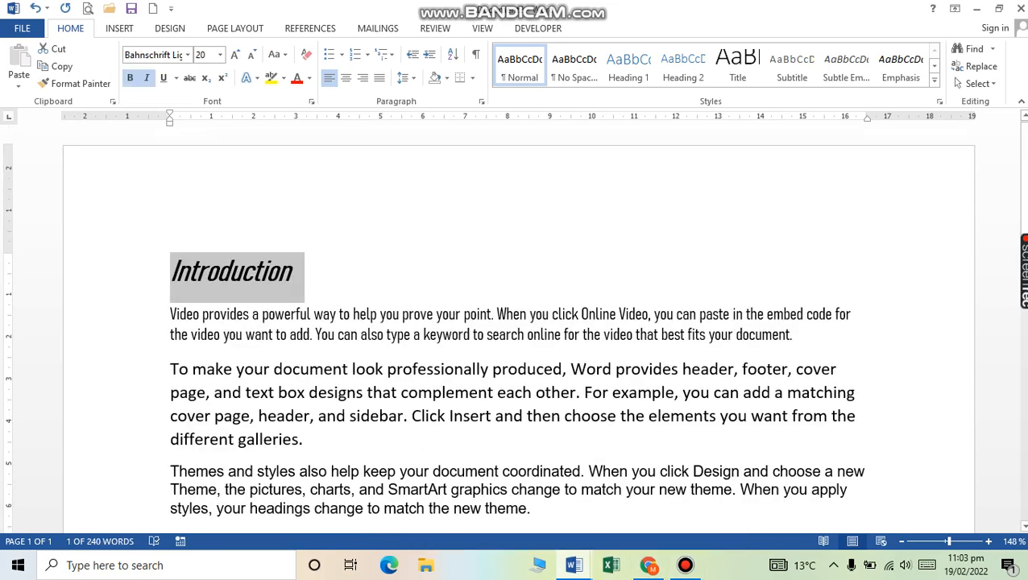
Step: Underline the paragraph beginning 'To make your document'
key(Down)
key(Down)
key(shift+Down)
key(shift+Down)
key(shift+Down)
key(shift+Down)
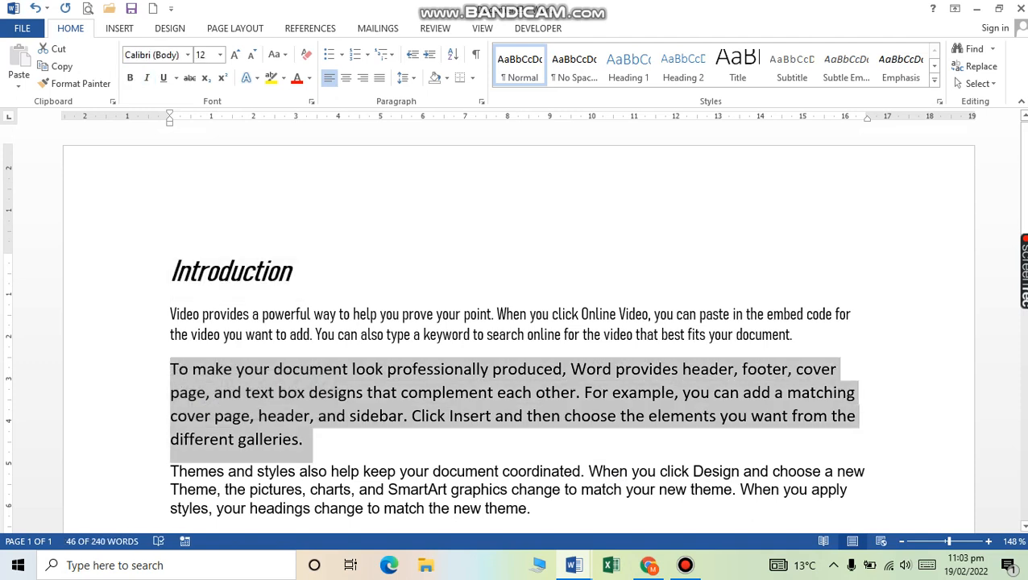
click(163, 78)
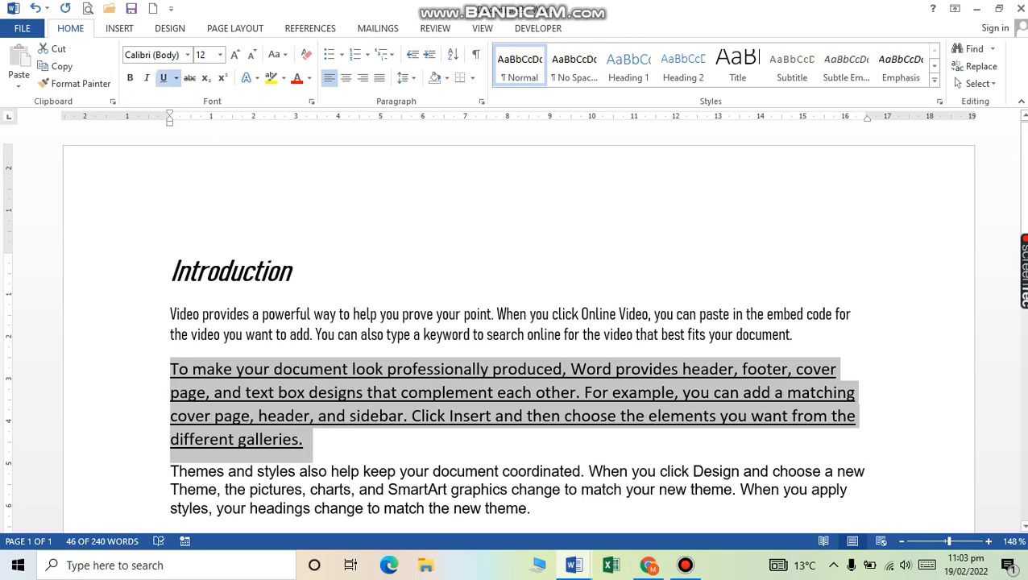
Step: Strike through the Themes and styles paragraph, then deselect it
scroll(516, 338, down, 1)
drag(157, 419, 158, 456)
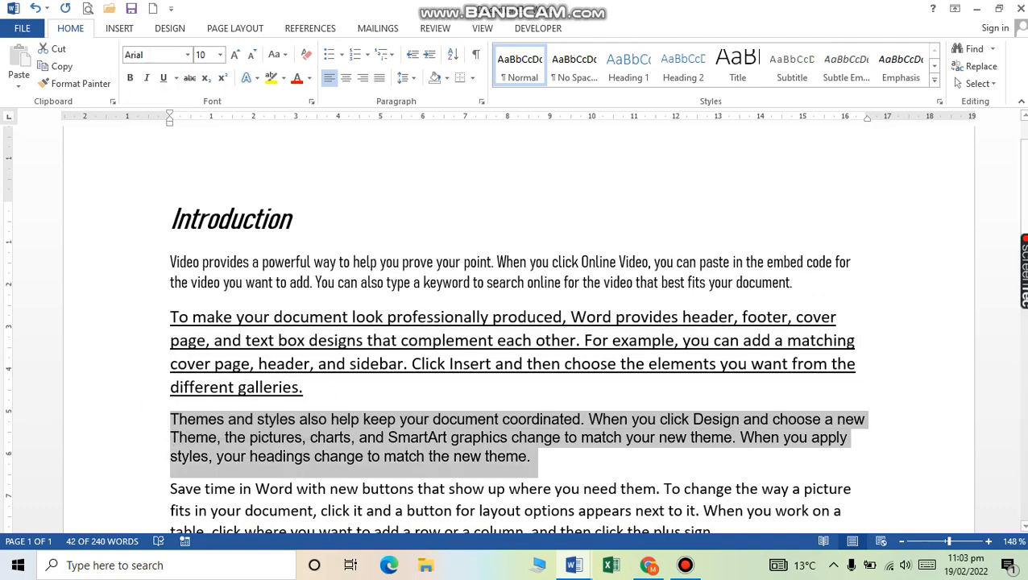
click(190, 78)
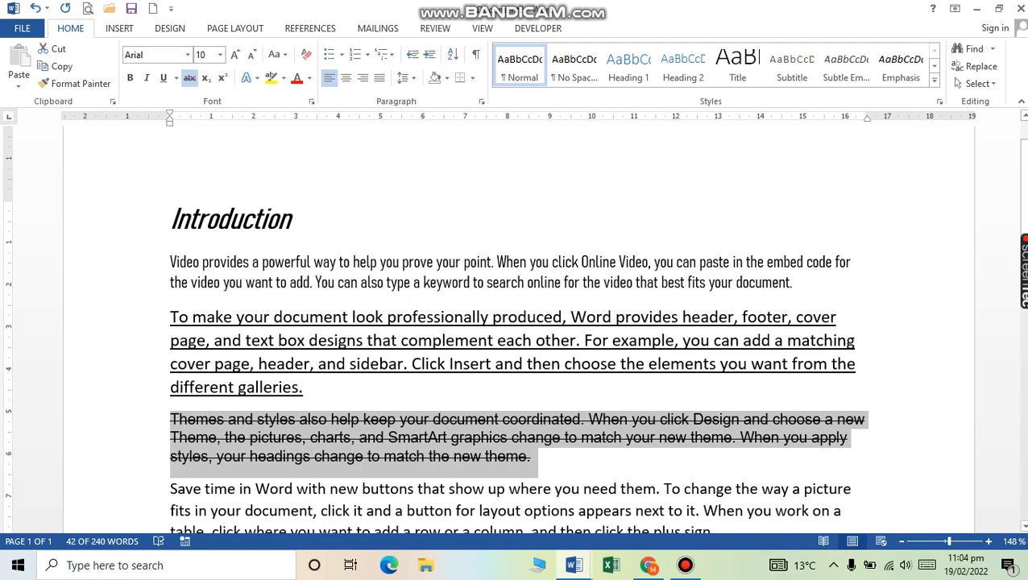
click(531, 456)
click(171, 488)
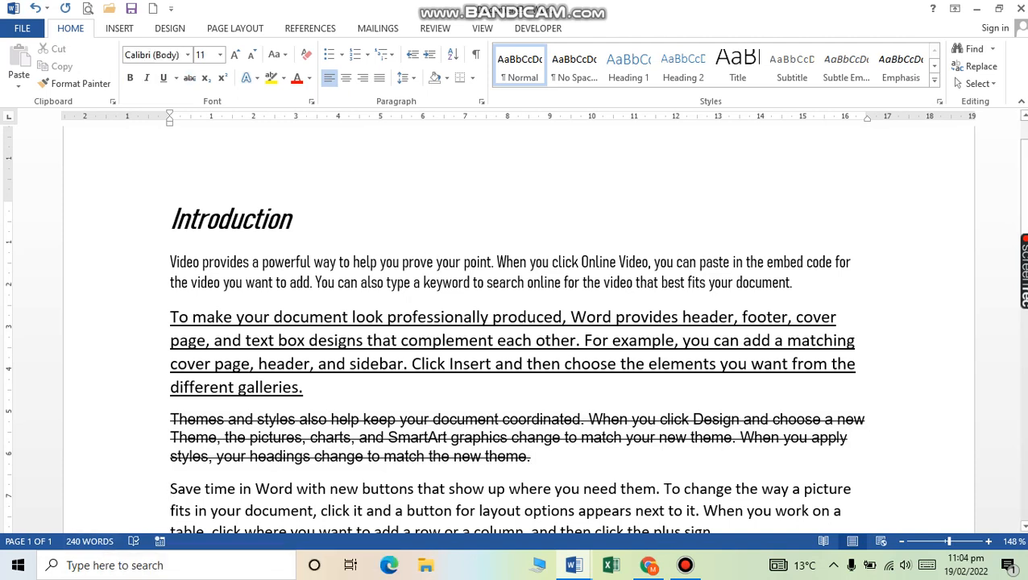
Step: Type two address lines before the video paragraph and apply strikethrough to the first one
click(171, 261)
key(Return)
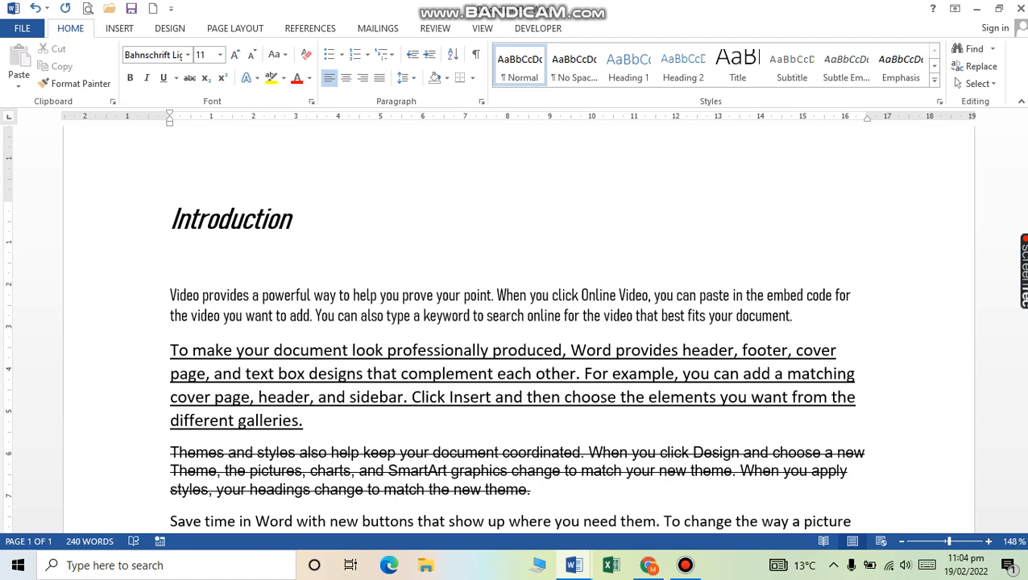
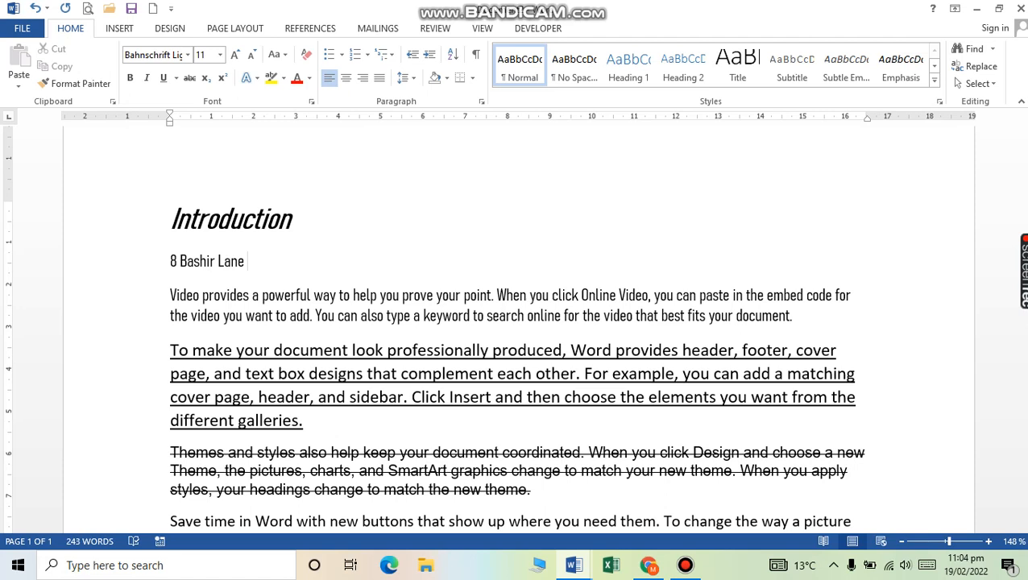
key(Return)
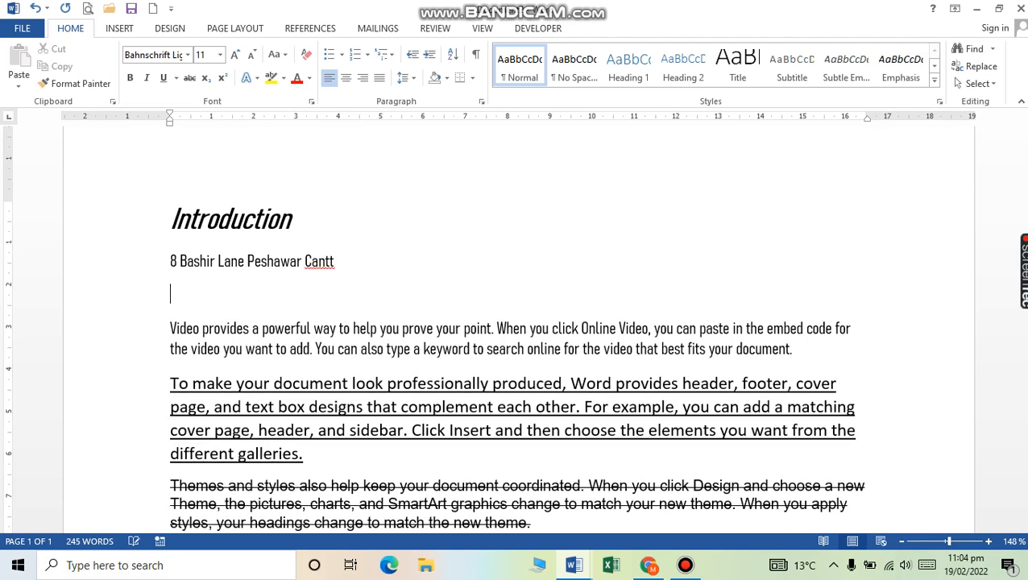
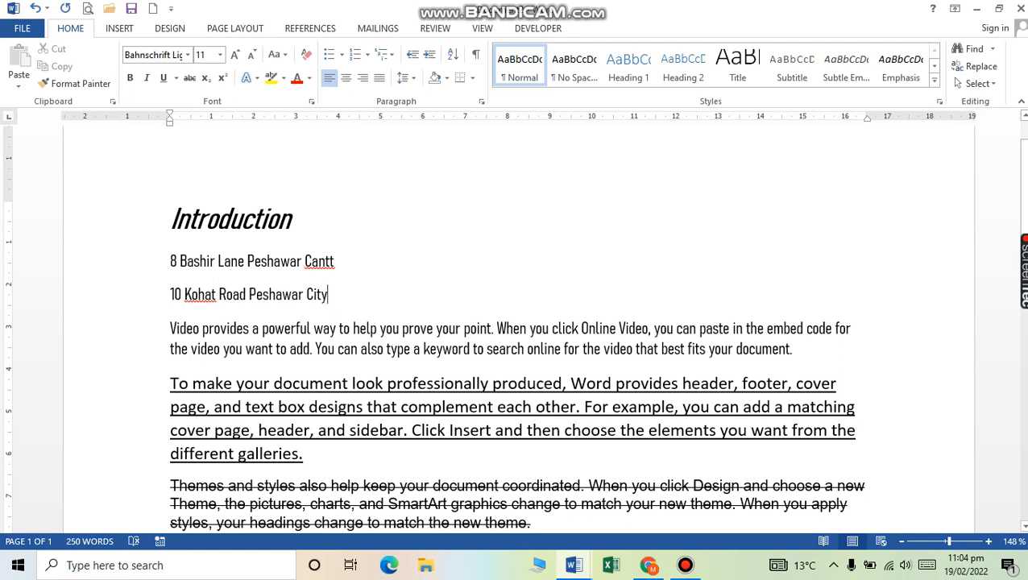
triple_click(251, 261)
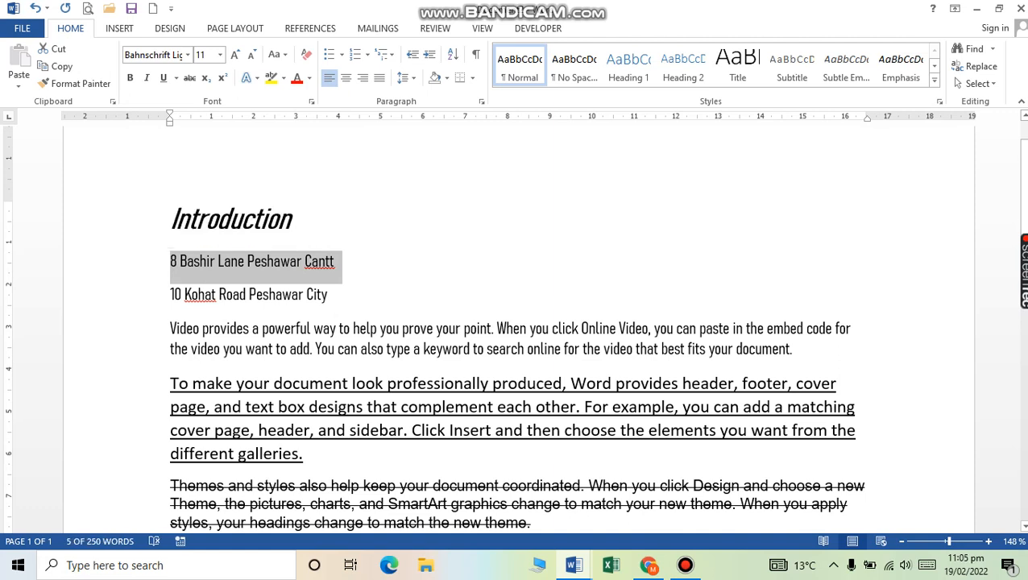
click(190, 78)
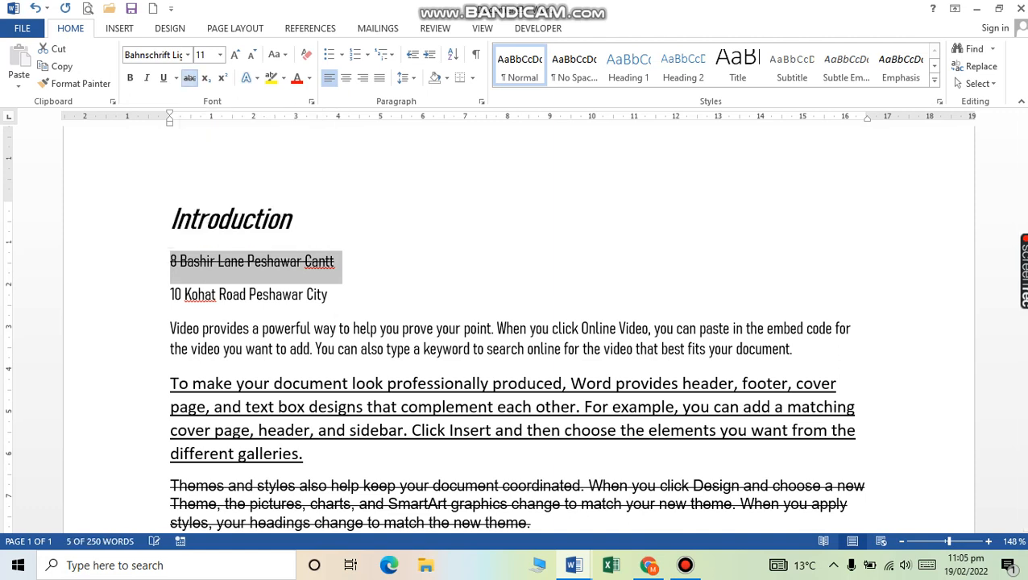